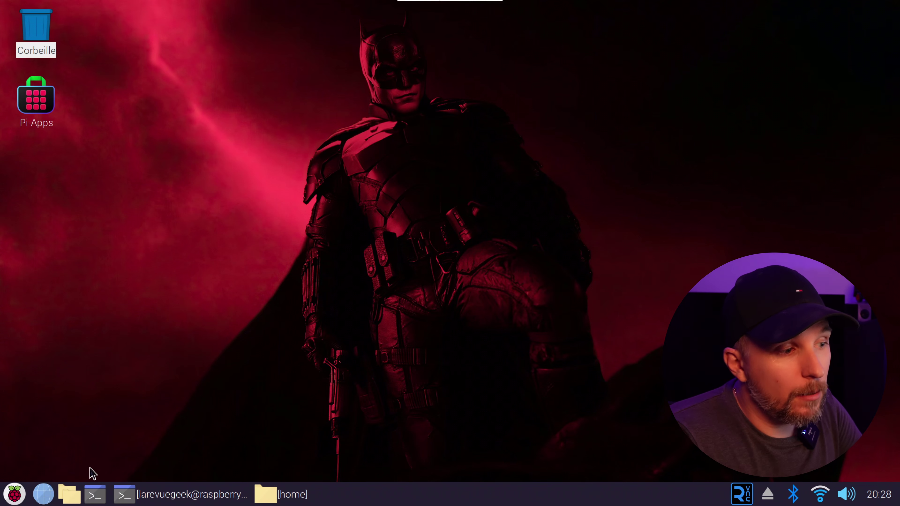
Bring up the home folder and terminal windows, and install the NTFS driver with sudo apt-get install ntfs-3g
left_click(301, 495)
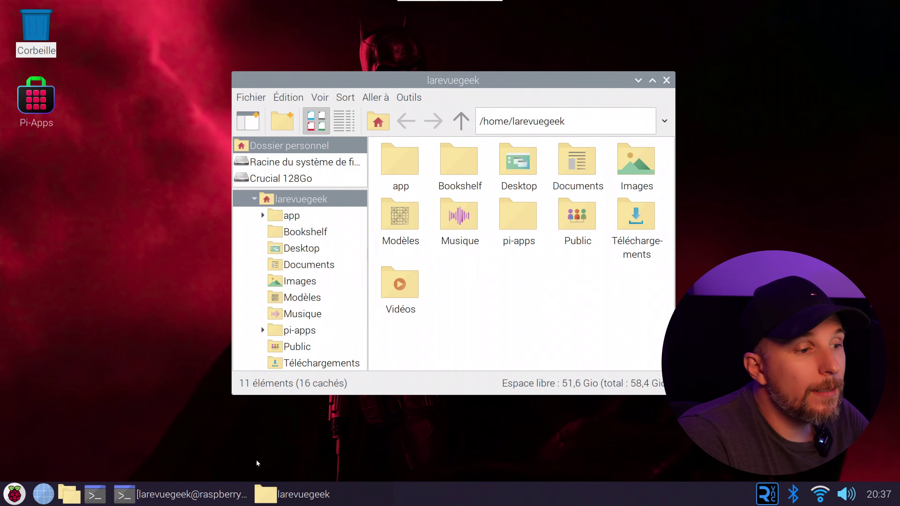
left_click(181, 496)
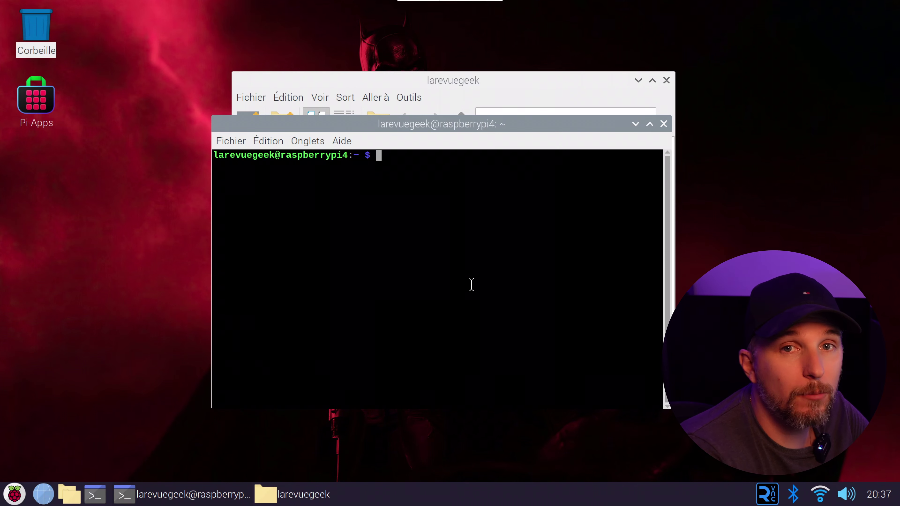
type("sudo ")
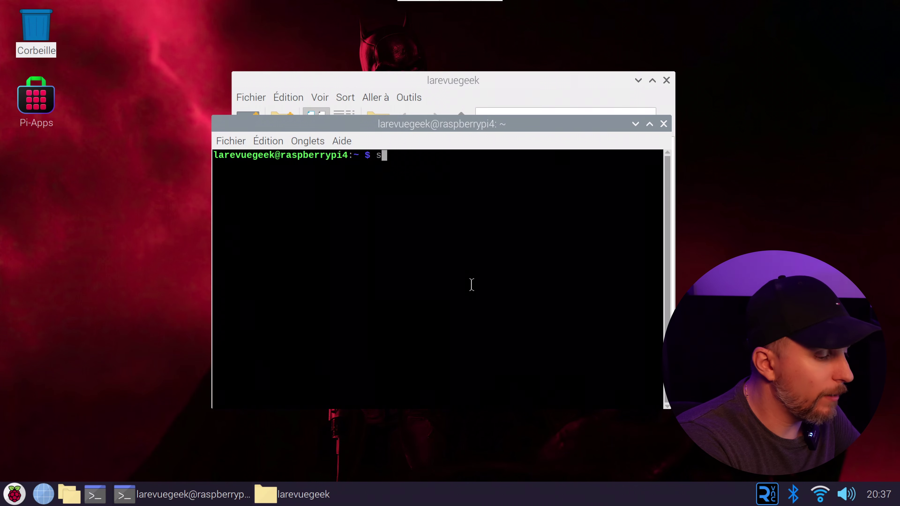
type("apt")
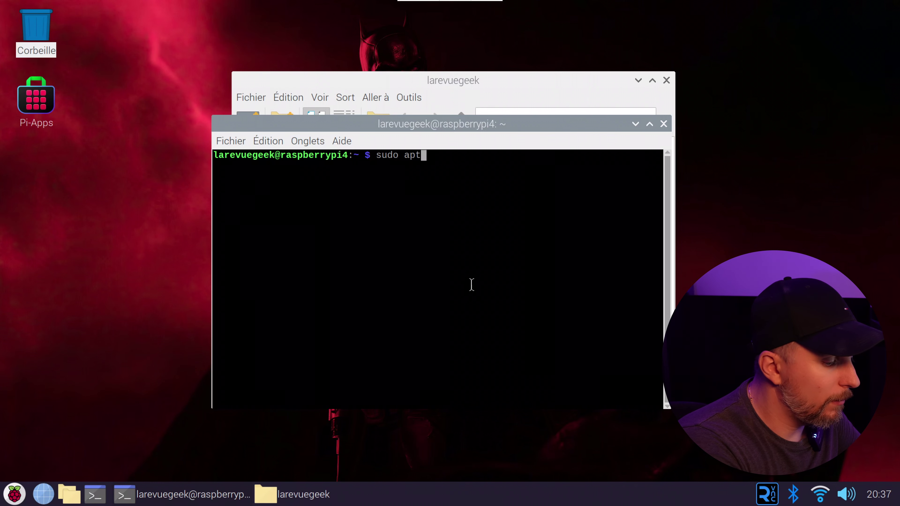
type("-get instal")
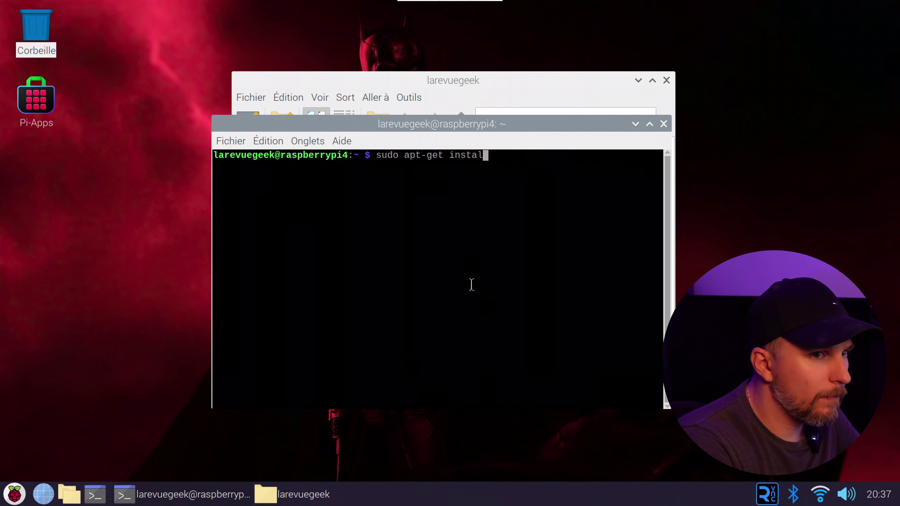
type("l ntfs")
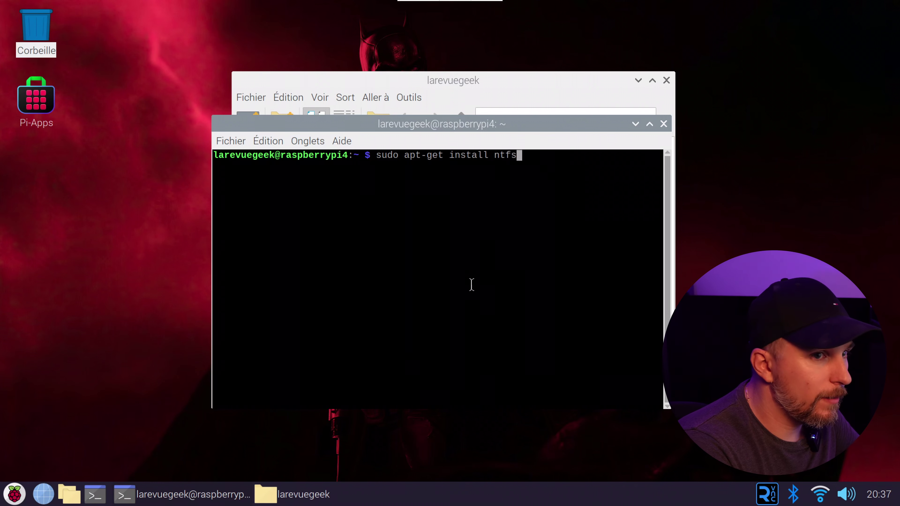
type("-3g")
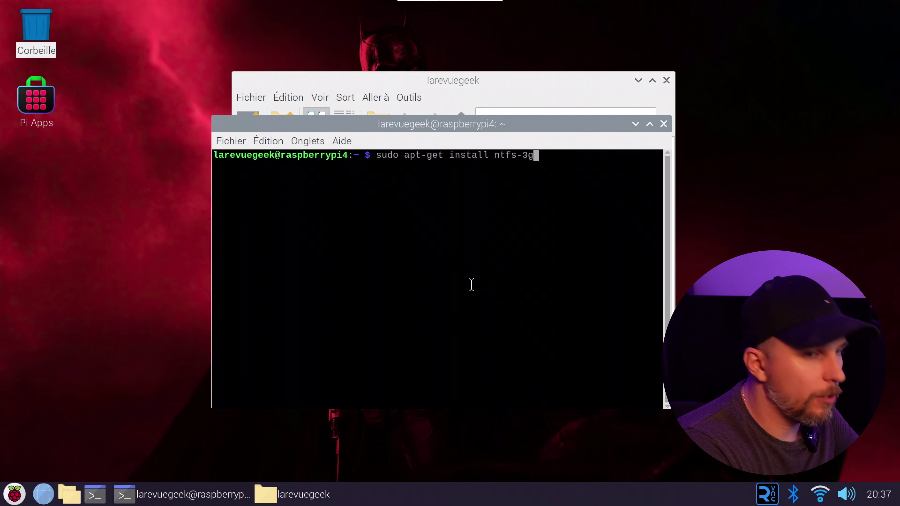
key("Return")
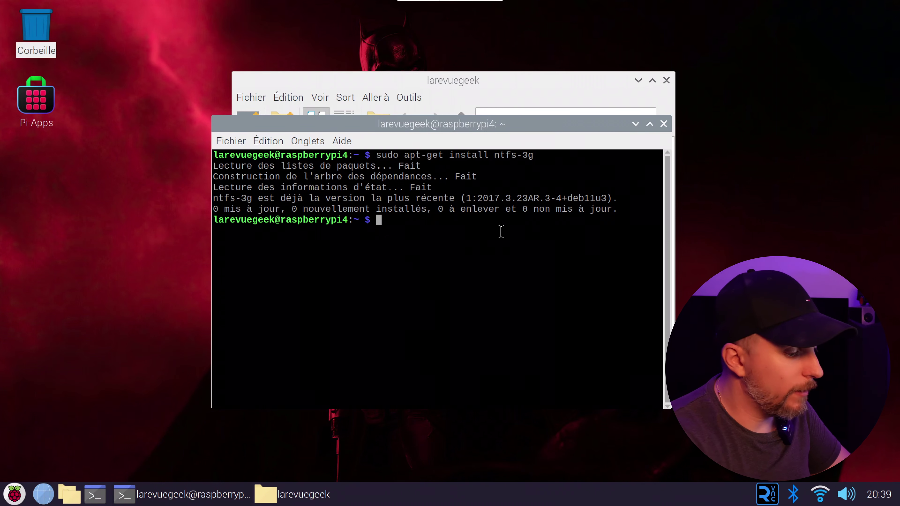
List the block devices and their identifiers in the terminal with sudo blkid
type("sudo b")
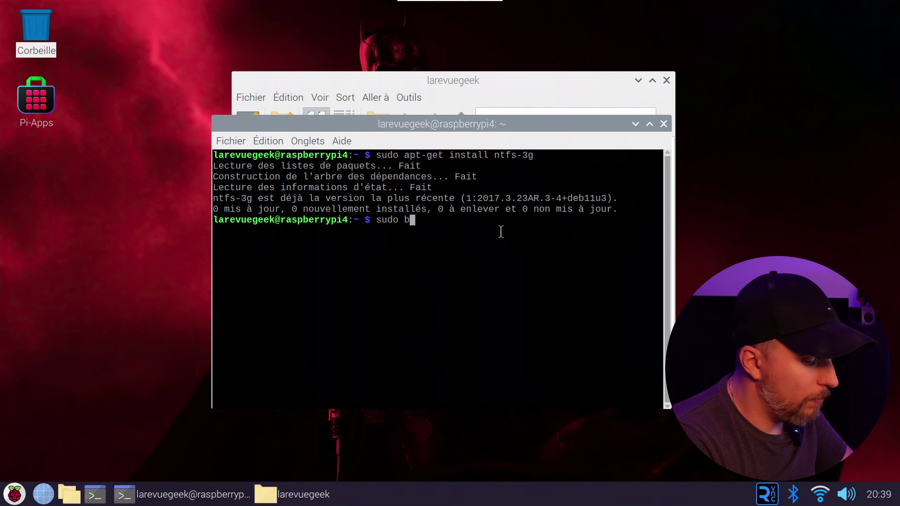
type("lkid")
key("Return")
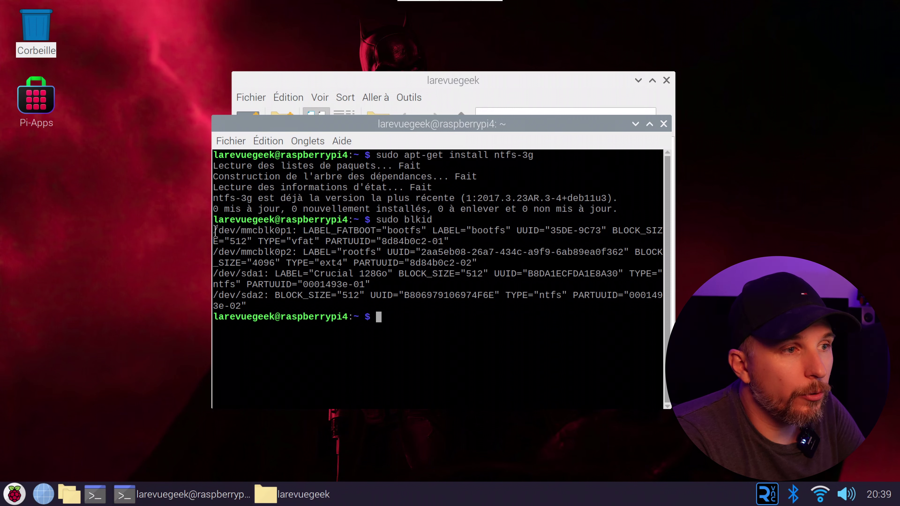
Examine the listed partitions to identify the device path and file system of the Crucial 128Go drive
left_click_drag(214, 230, 240, 253)
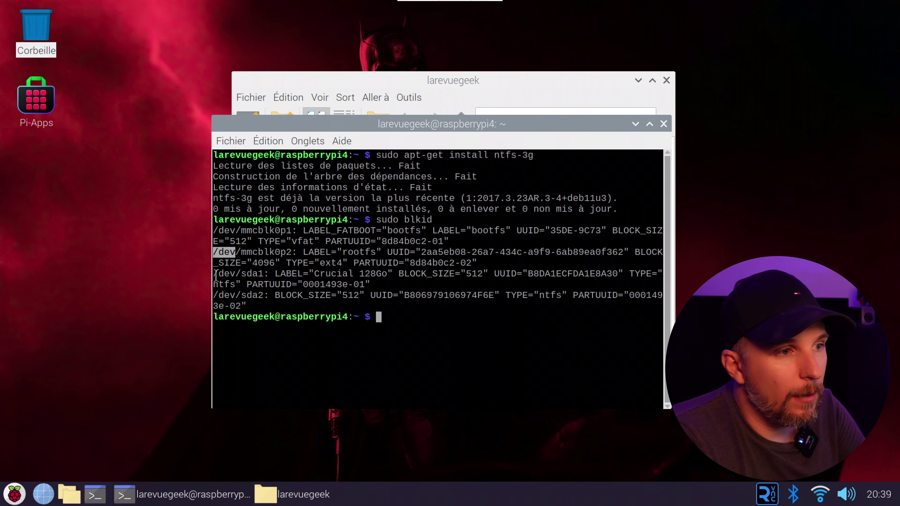
left_click_drag(215, 275, 394, 276)
triple_click(381, 278)
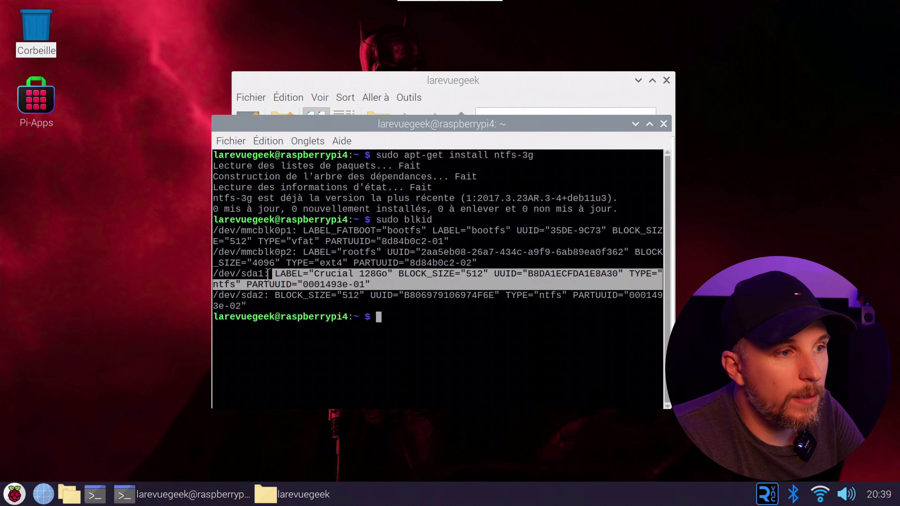
triple_click(263, 304)
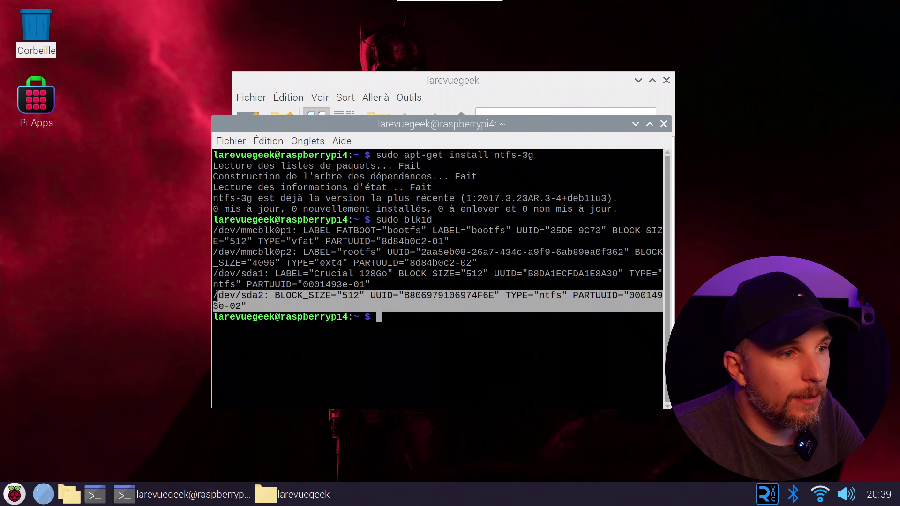
left_click(354, 296)
left_click_drag(386, 282, 229, 278)
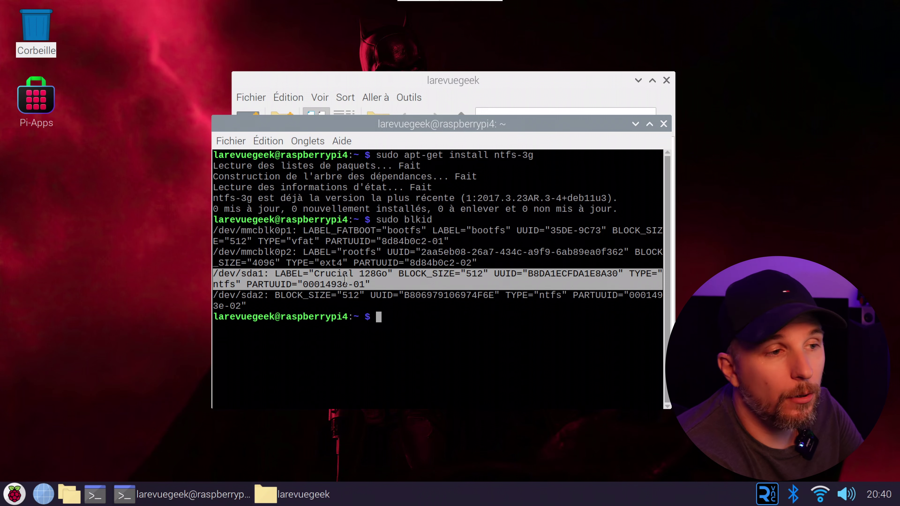
left_click(250, 277)
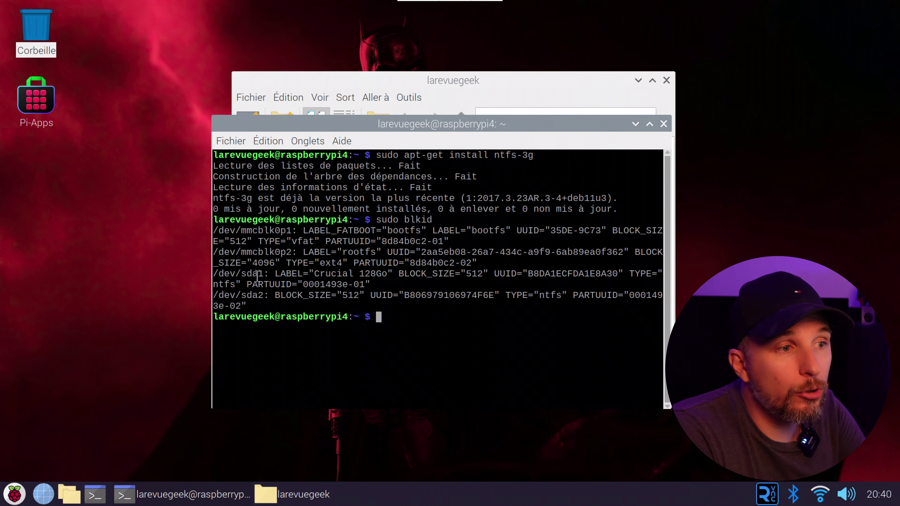
left_click_drag(263, 273, 214, 273)
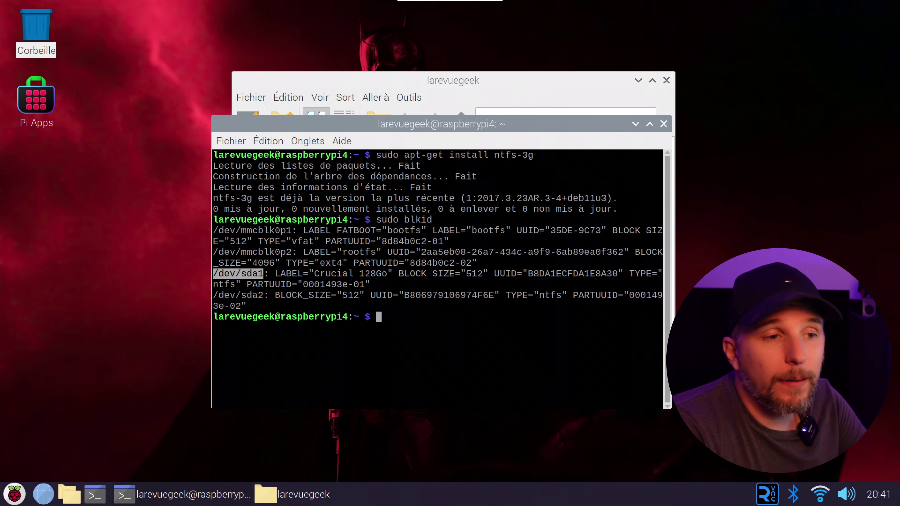
Create the mount point folder for the USB drive with sudo mkdir /mnt/diskusb-01
left_click(475, 322)
type("s")
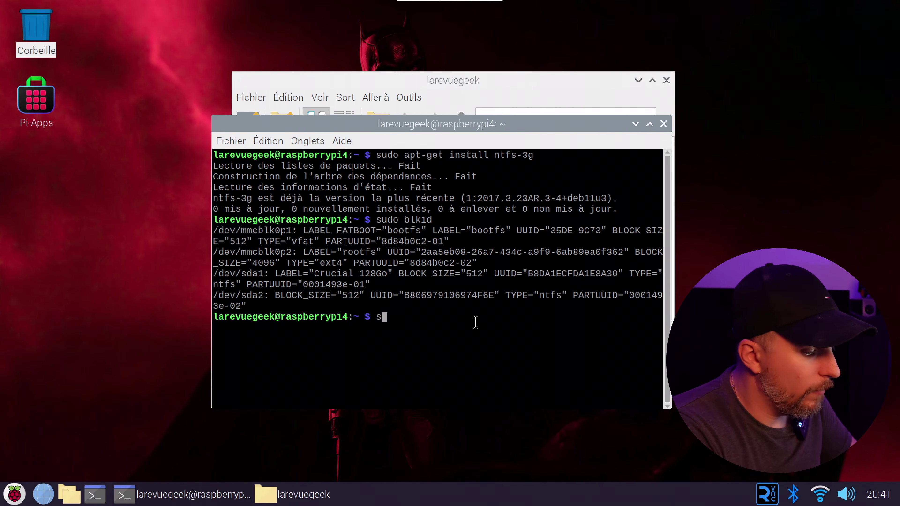
type("udo mkdir /")
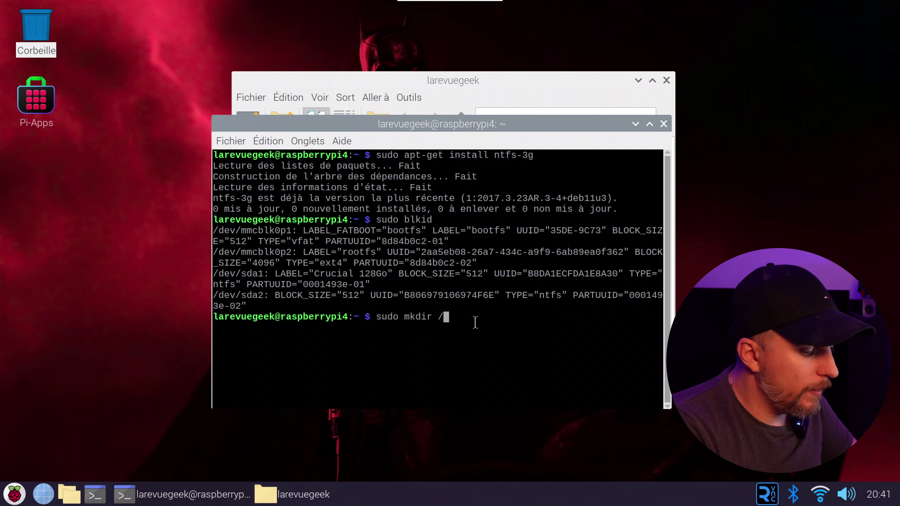
type("mnt/")
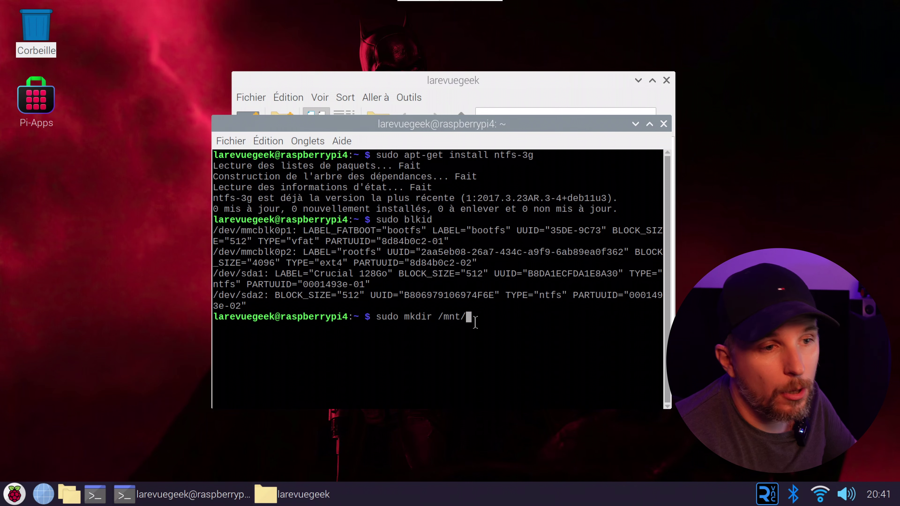
type("d")
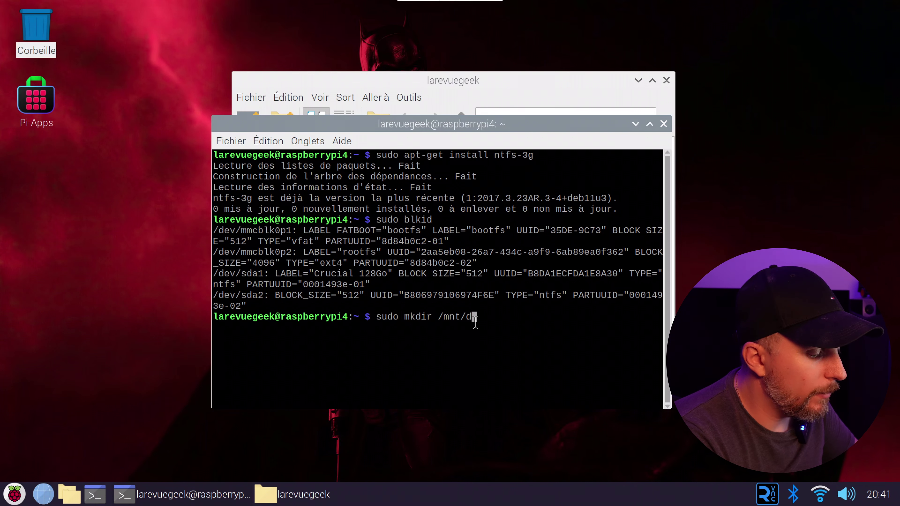
type("isk")
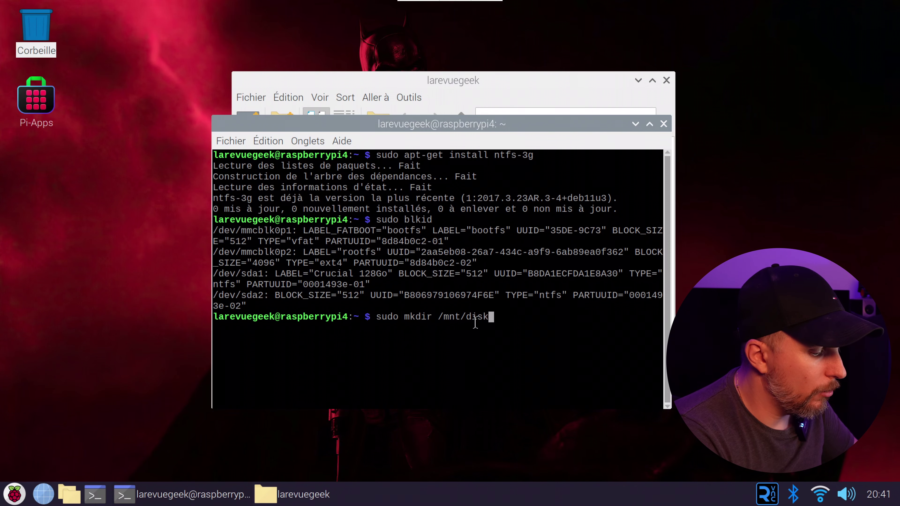
type("usb-")
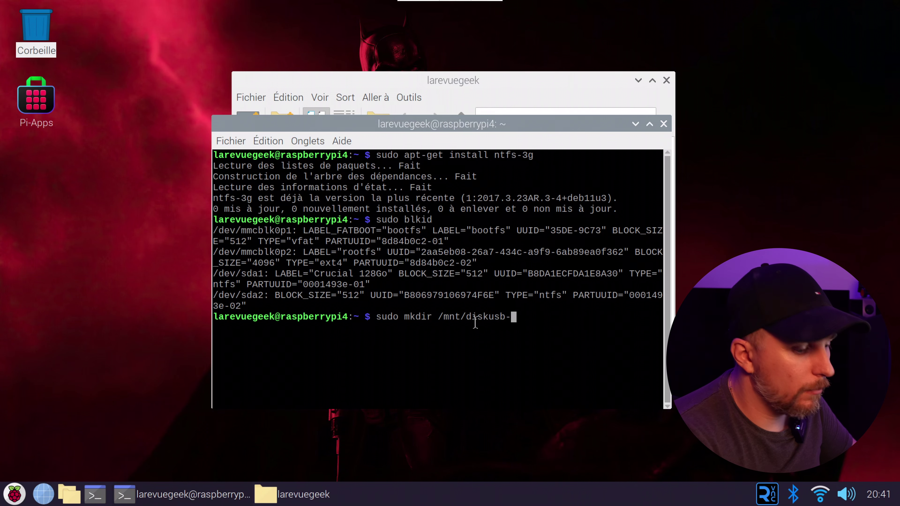
type("01")
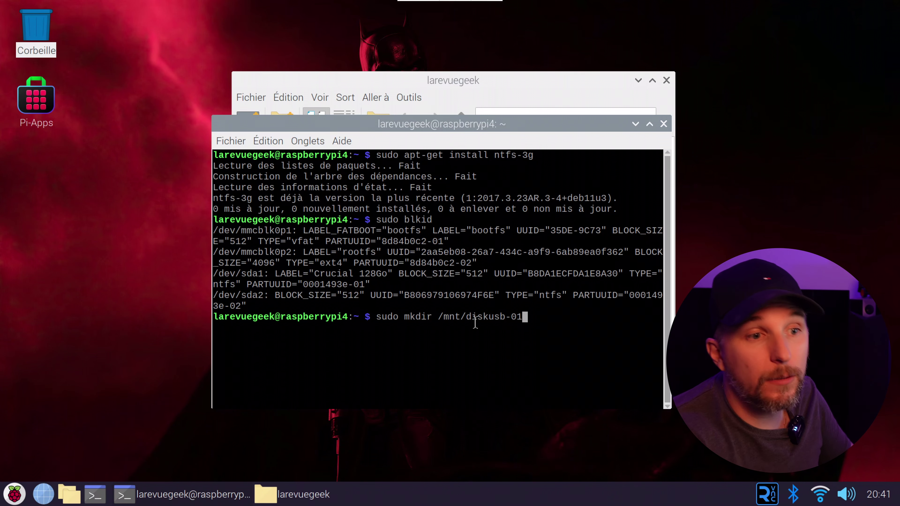
key("Return")
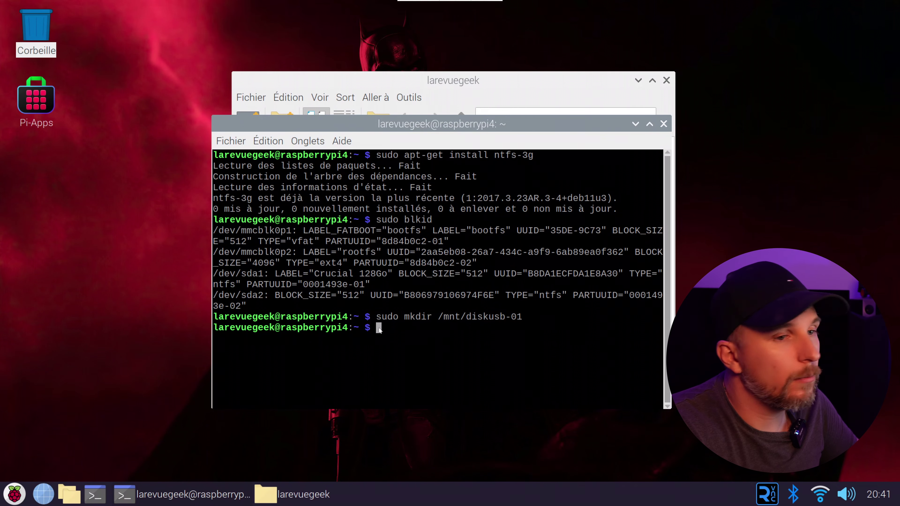
Paste the copied mount command sudo mount -o uid=plex,gid=plex /dev/sda1 /mnt/diskusb-01 at the terminal prompt without running it
right_click(402, 336)
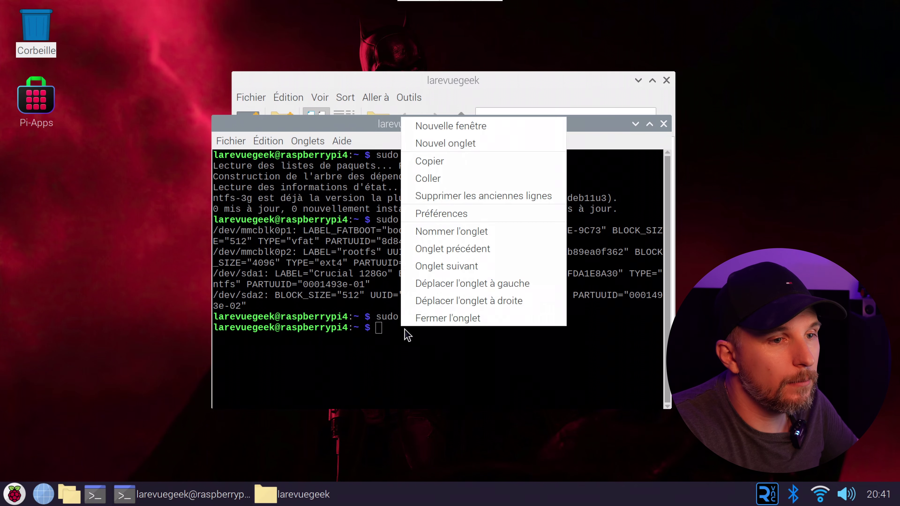
left_click(437, 181)
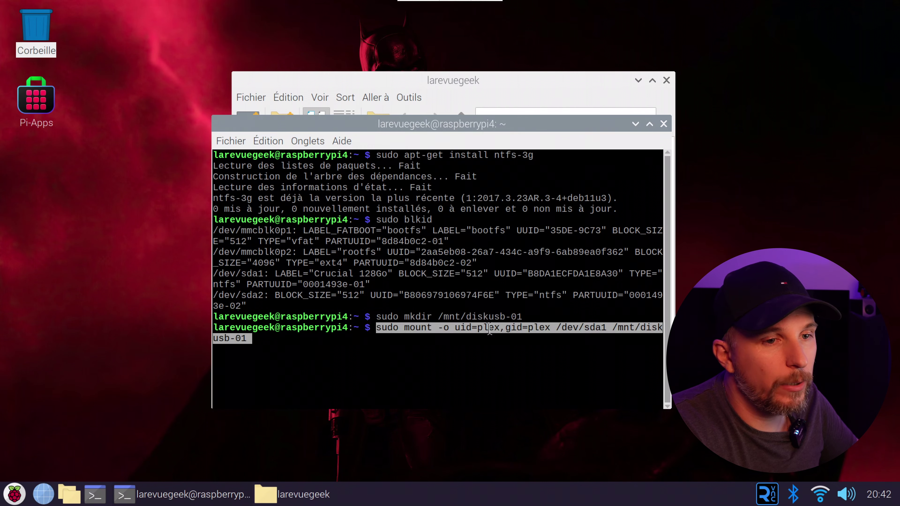
Review the pasted mount command part by part: the uid and gid options, the /dev/sda1 device path and the mount point
key("Left")
key("Left")
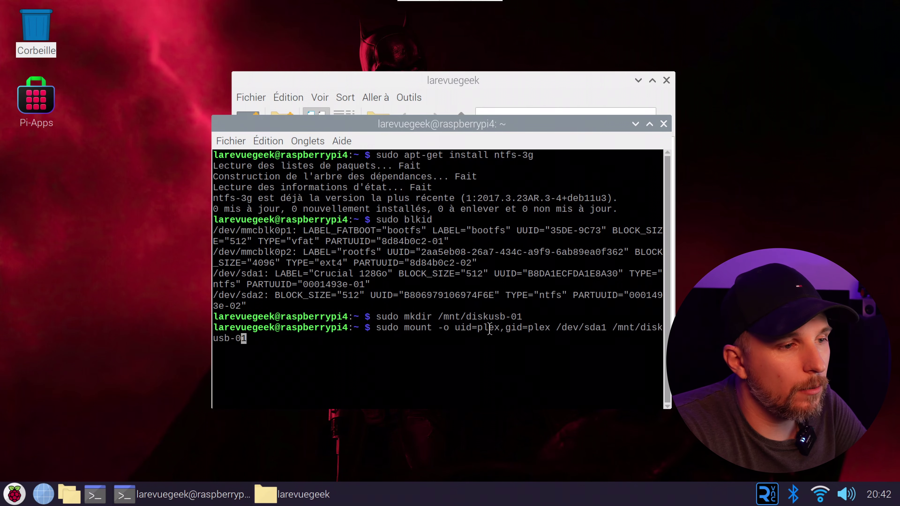
key("Left")
key("Left")
key("Left")
key("Left")
key("Left")
key("Left")
key("Left")
key("Left")
key("Left")
key("Left")
key("Left")
key("Left")
key("Left")
key("Left")
key("Left")
key("Left")
key("Left")
key("Left")
key("Left")
key("Left")
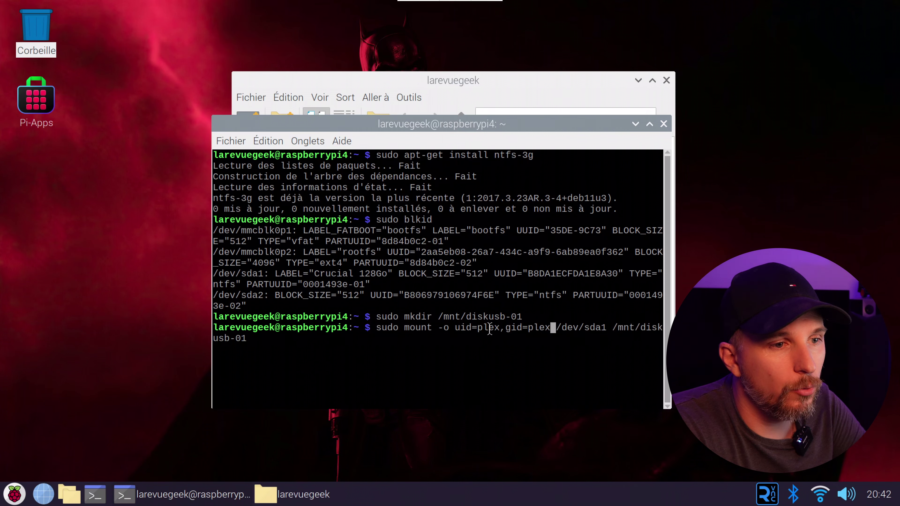
key("Left")
key("Left")
key("Left")
key("Left")
key("Left")
key("Left")
key("Left")
key("Left")
key("Left")
key("Left")
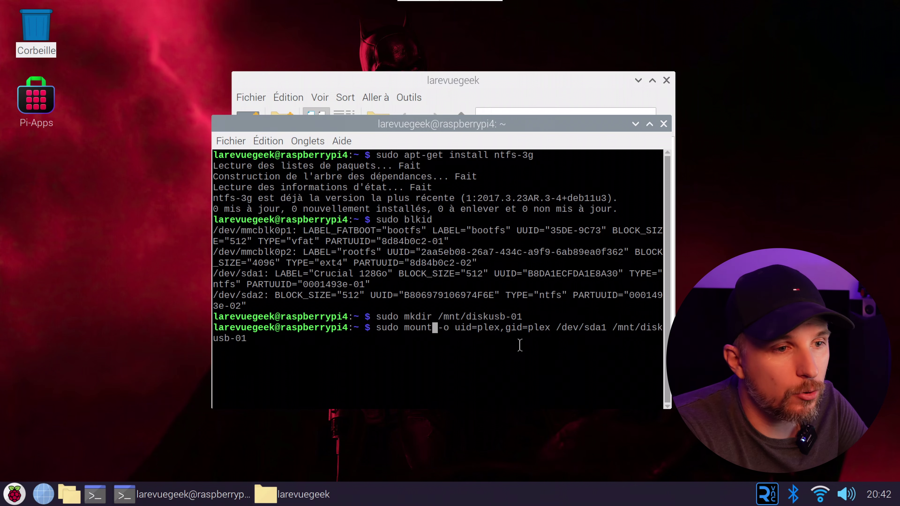
key("Right")
key("Right")
key("Right")
key("Right")
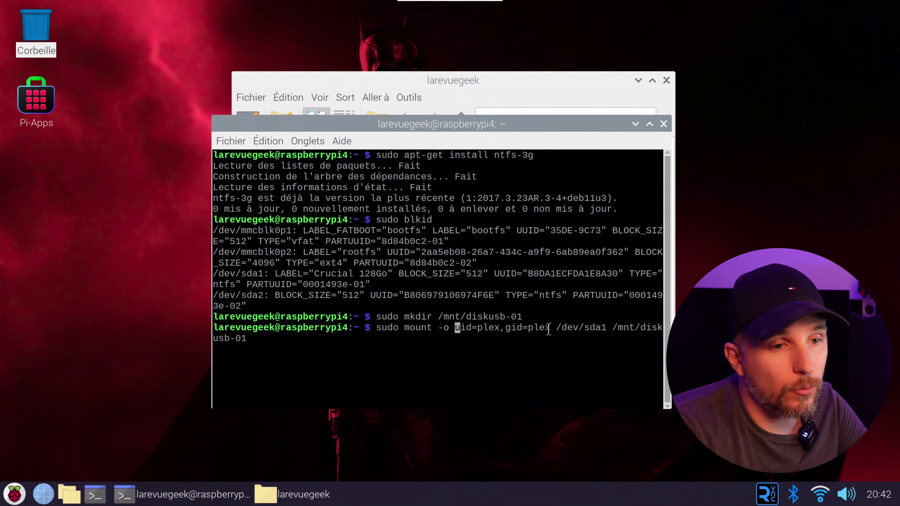
key("Right")
key("Right")
key("Right")
key("Right")
key("Right")
key("Right")
key("Right")
key("Right")
key("Right")
key("Right")
key("Right")
key("Right")
key("Right")
key("Right")
key("Right")
key("Right")
key("Right")
key("Right")
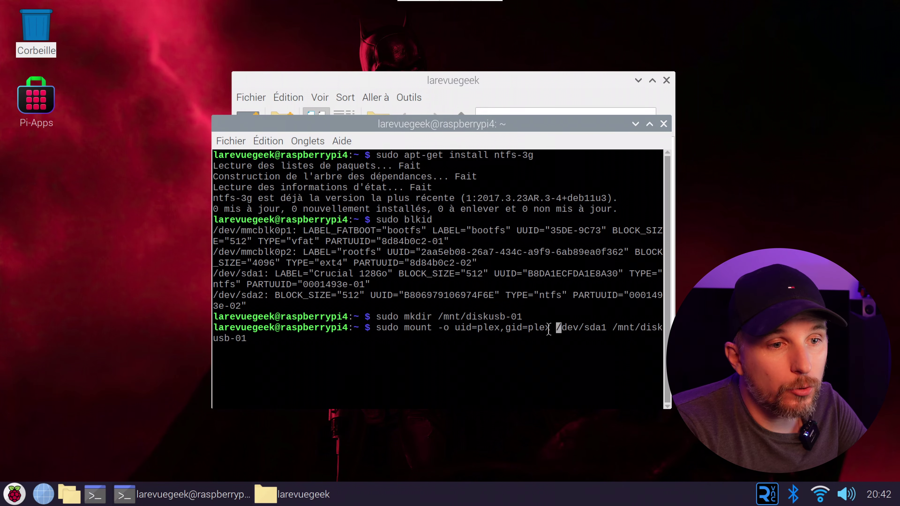
key("Right")
key("Right")
key("Right")
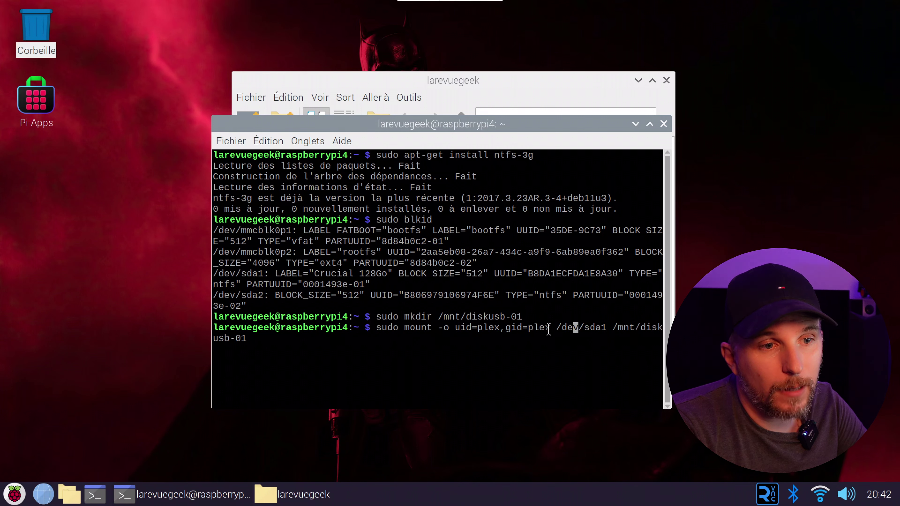
key("Right")
key("Right")
key("Right")
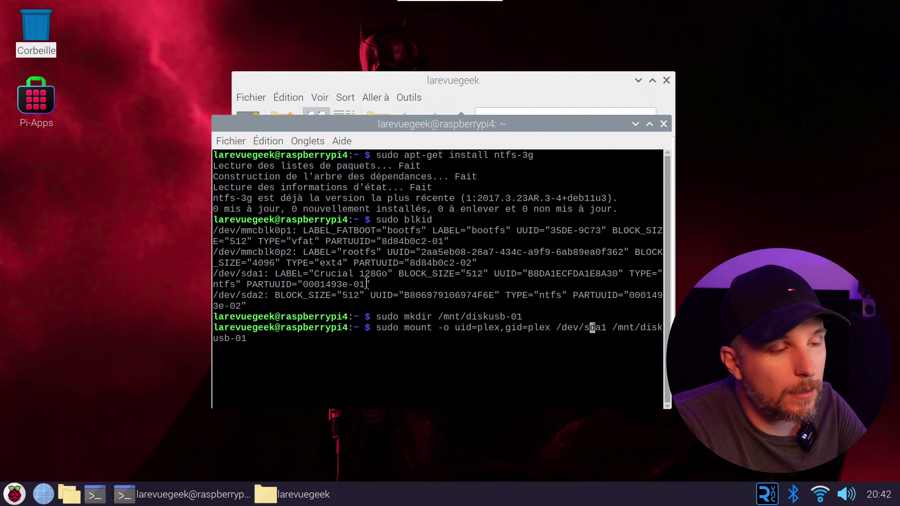
key("Right")
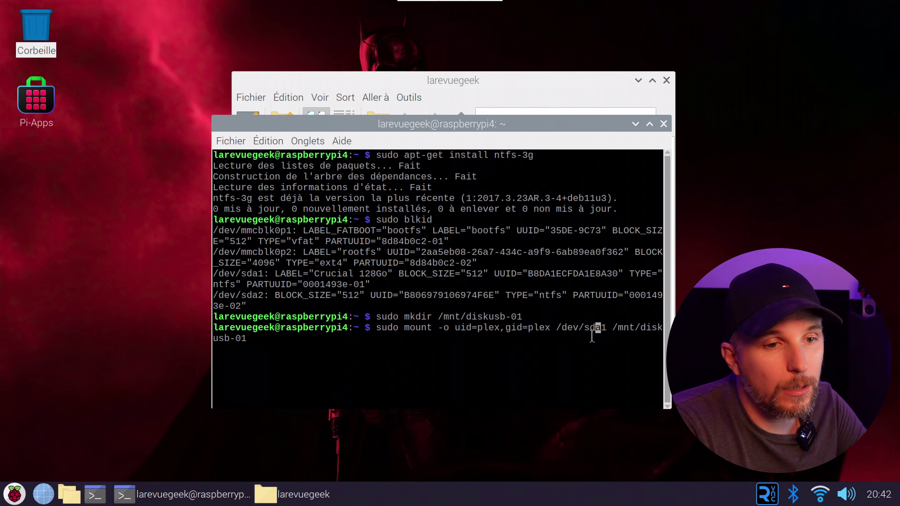
key("Right")
key("Right")
key("Right")
key("Right")
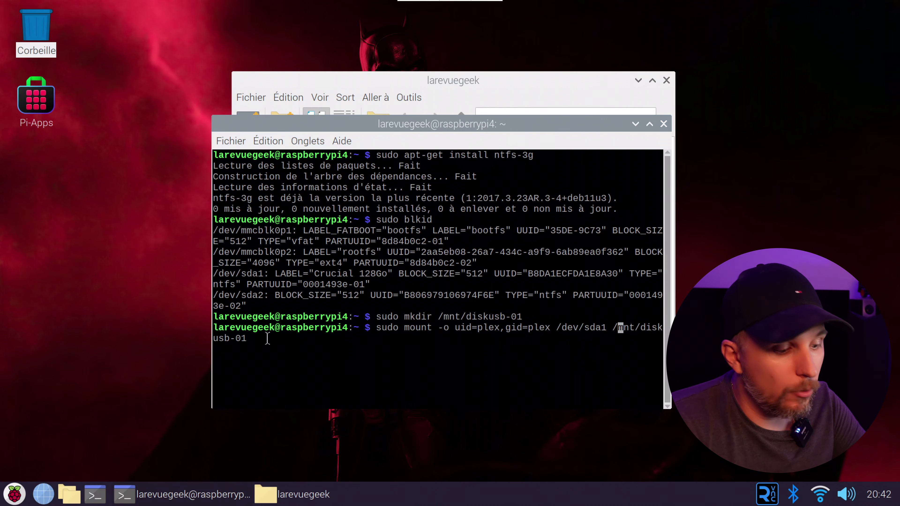
Run the prepared mount command for /dev/sda1 and list the contents of /mnt/diskusb-01 with ls
key("Return")
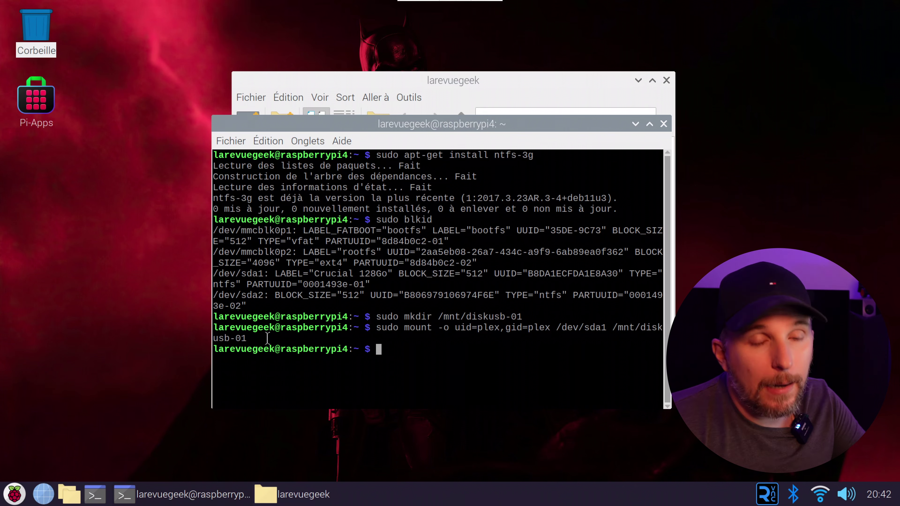
type("ls /mnt/")
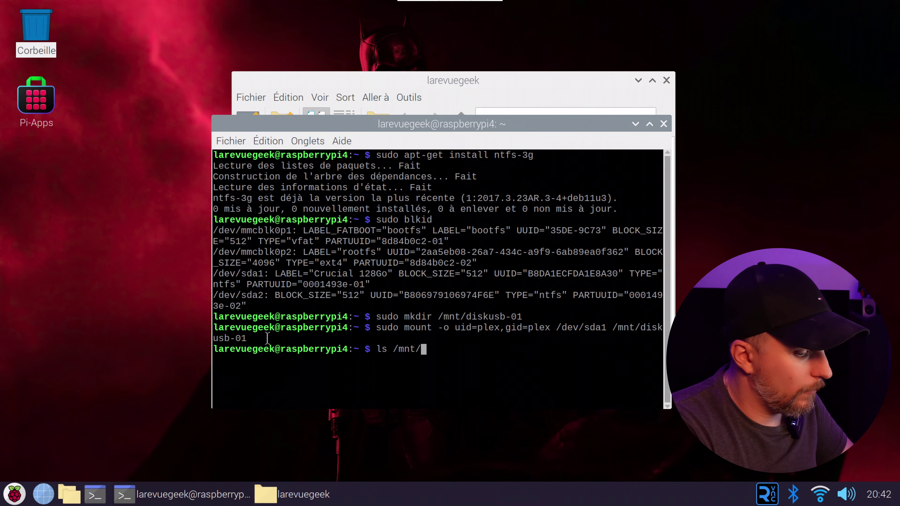
type("d")
key("Tab")
key("Return")
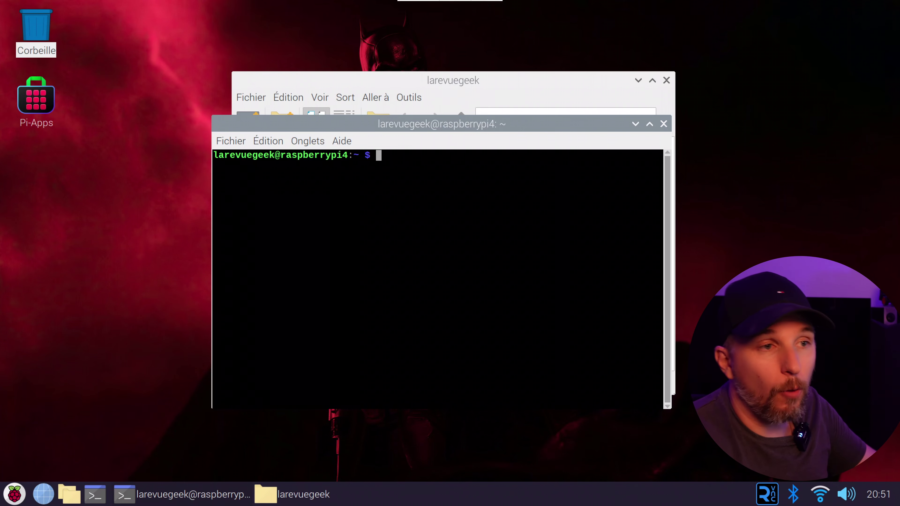
Open the /etc/fstab file for editing in nano with sudo nano /etc/fstab
type("su")
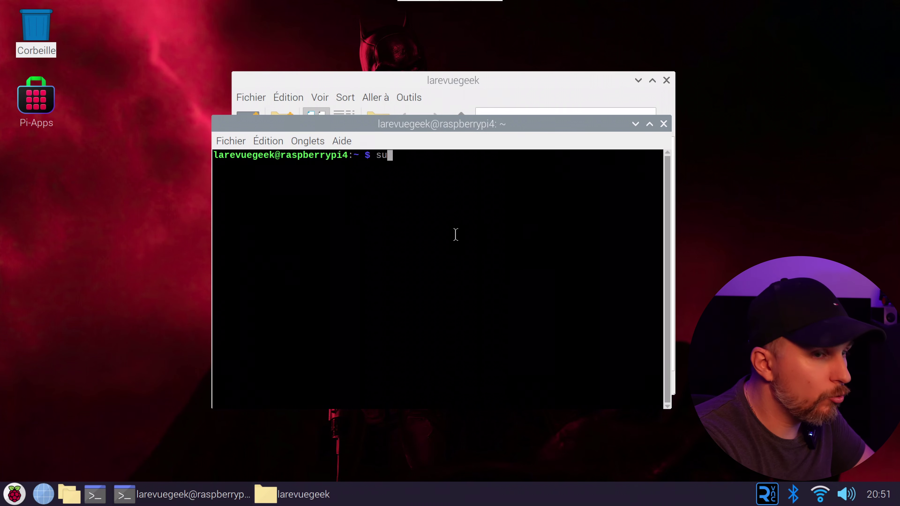
type("do nano ")
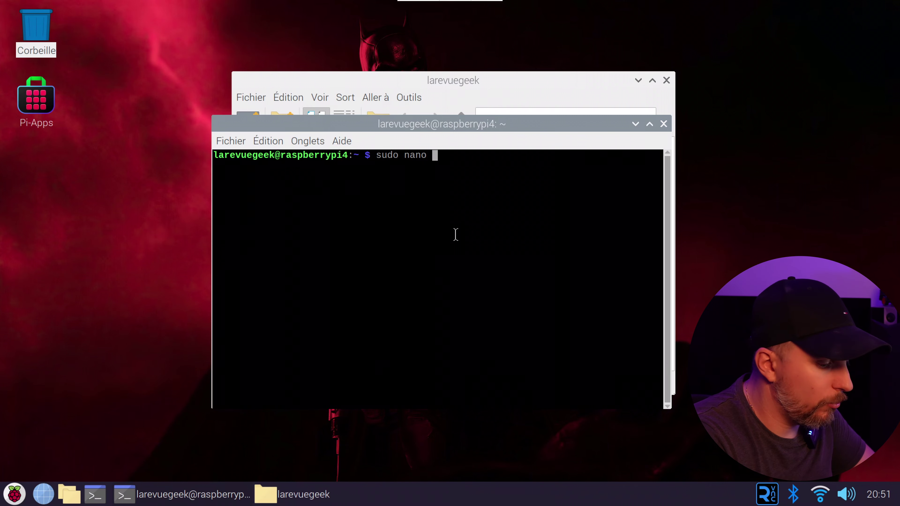
type("/etc/fstab")
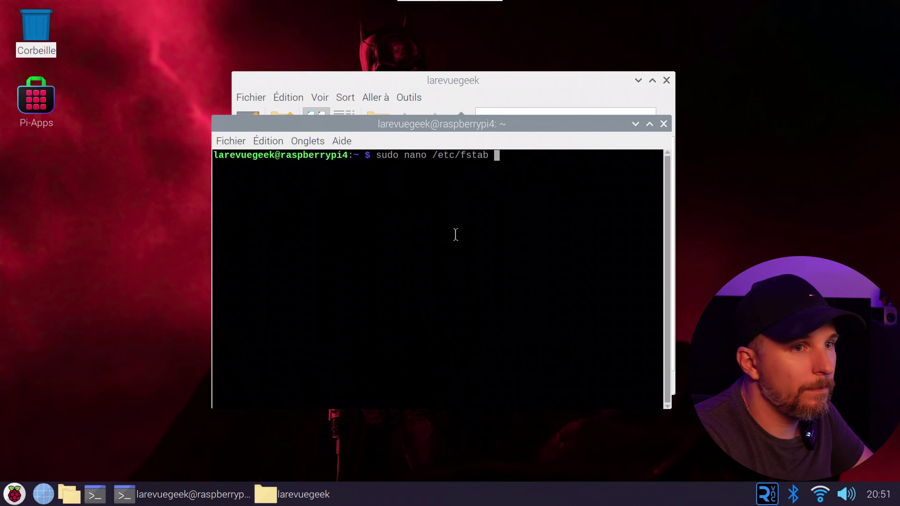
key("Return")
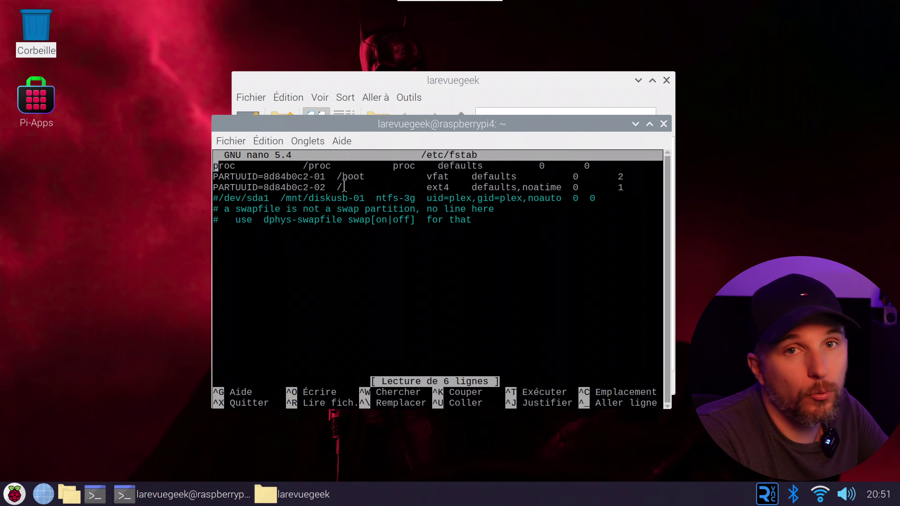
Uncomment the /dev/sda1 line for /mnt/diskusb-01 by removing its leading #, and save the file on exiting nano
key("Down")
key("Down")
key("Down")
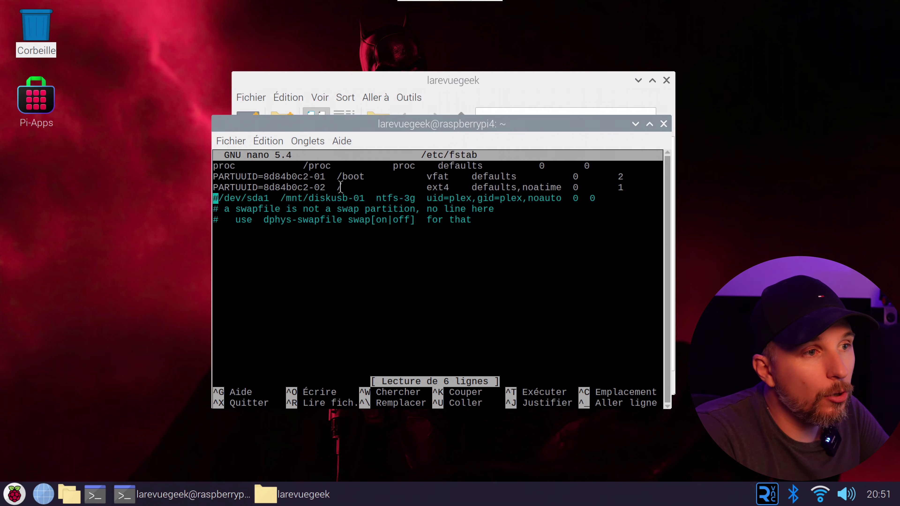
key("Delete")
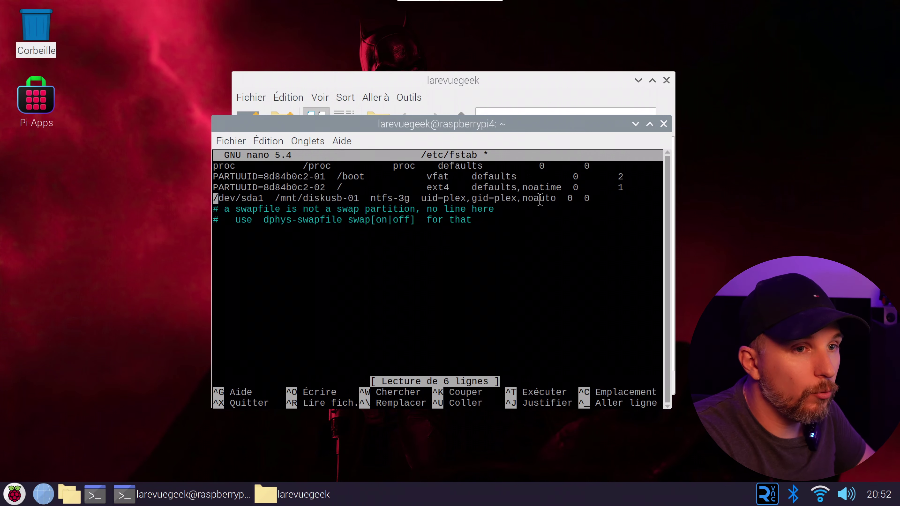
key("ctrl+x")
key("y")
key("Return")
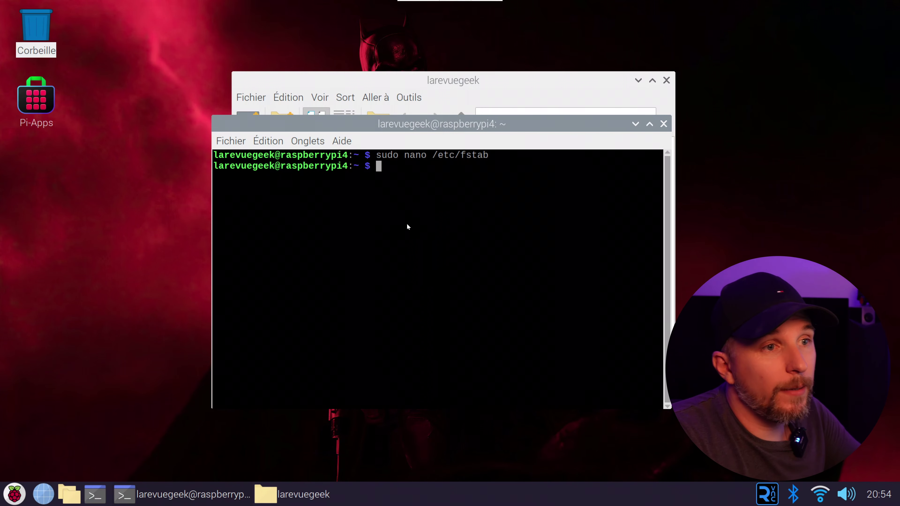
Mount the USB drive from its fstab entry with sudo mount /mnt/diskusb-01/
type("sudo ")
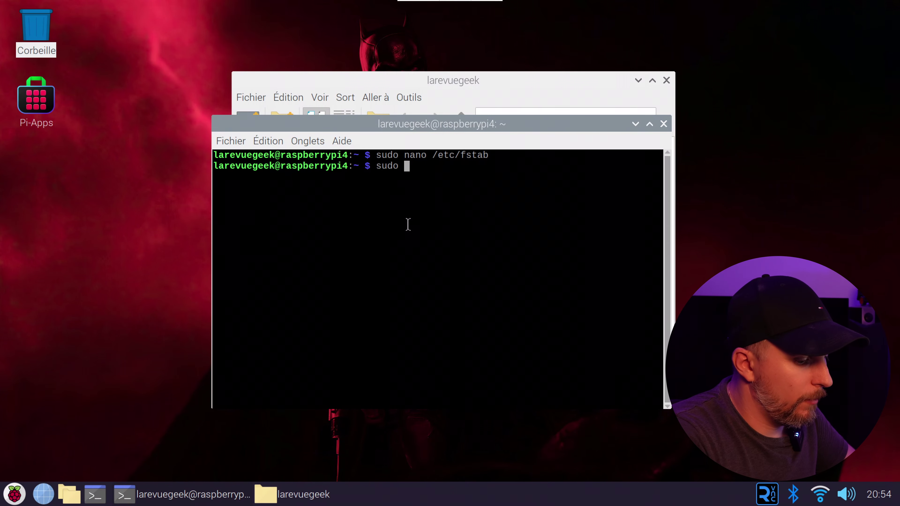
type("moun")
type("t ")
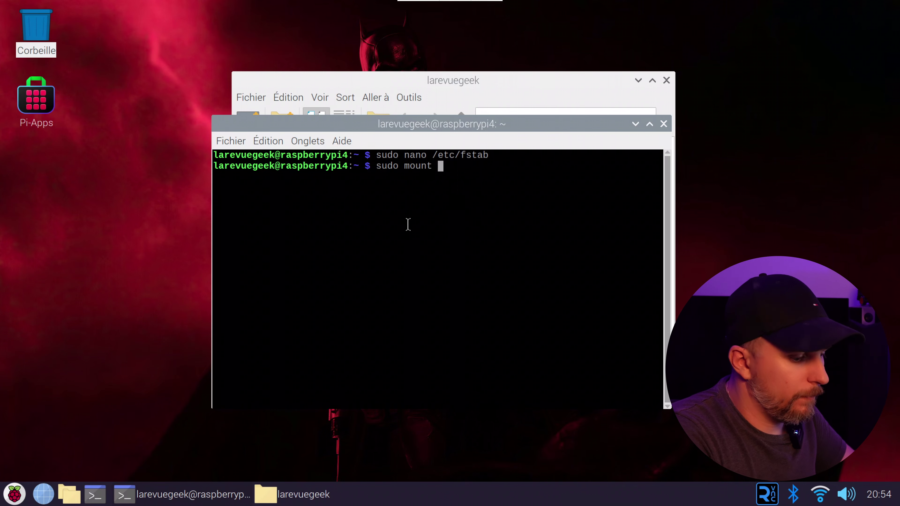
type("/mnt/")
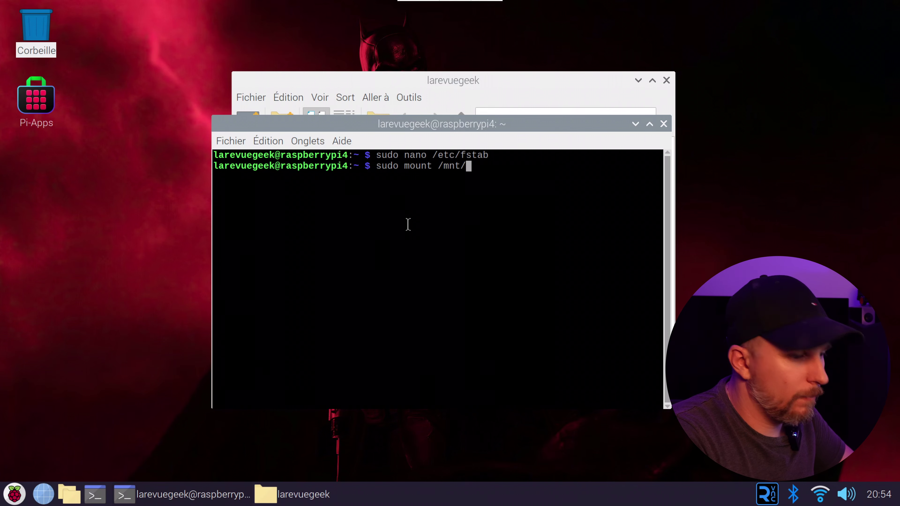
type("d")
key("Tab")
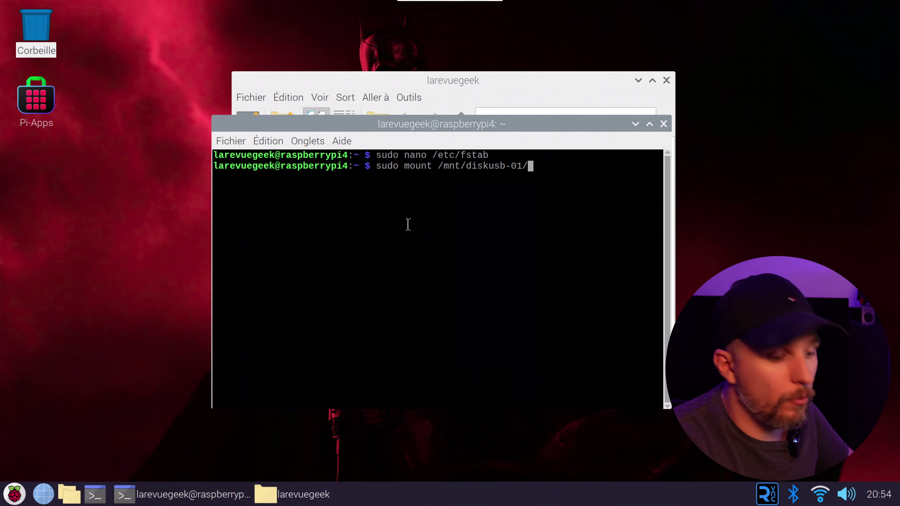
key("Return")
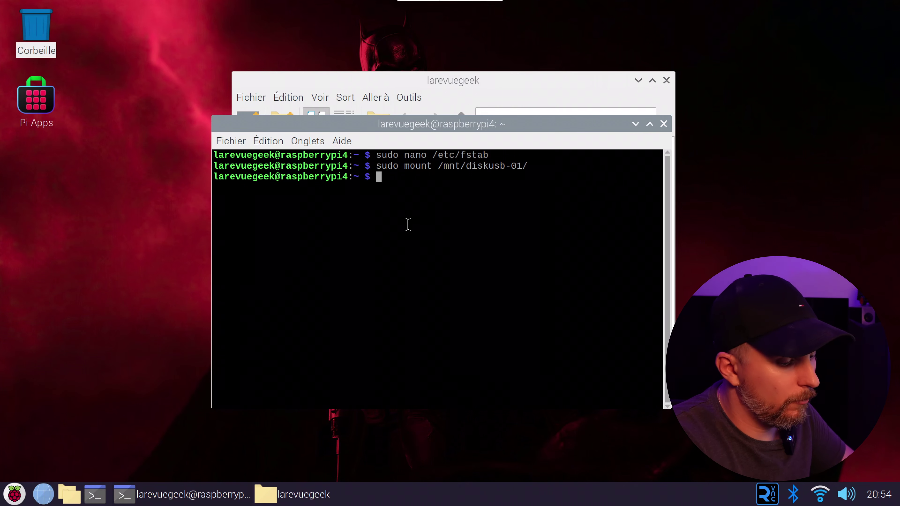
List the mounted drive's folders with ls /mnt/diskusb-01/ and highlight the sudo mount command in the terminal history
type("ls /mnt/")
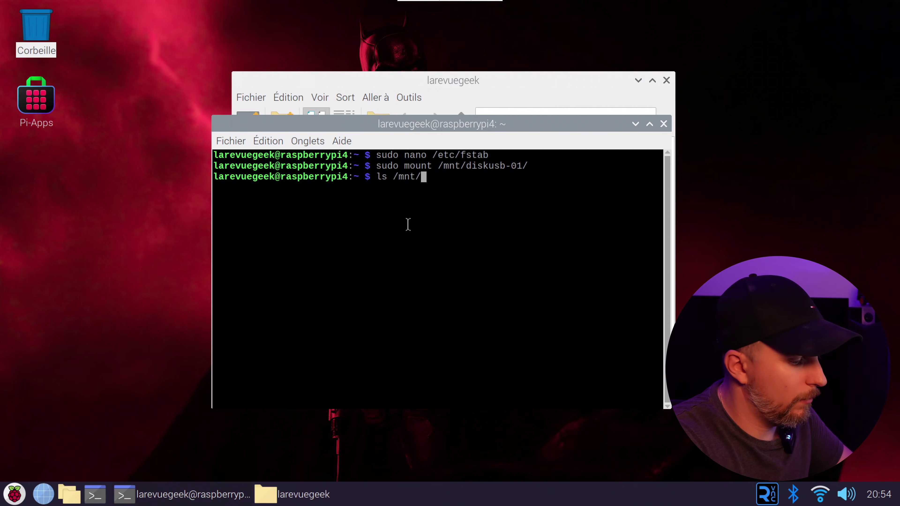
type("dis")
key("Tab")
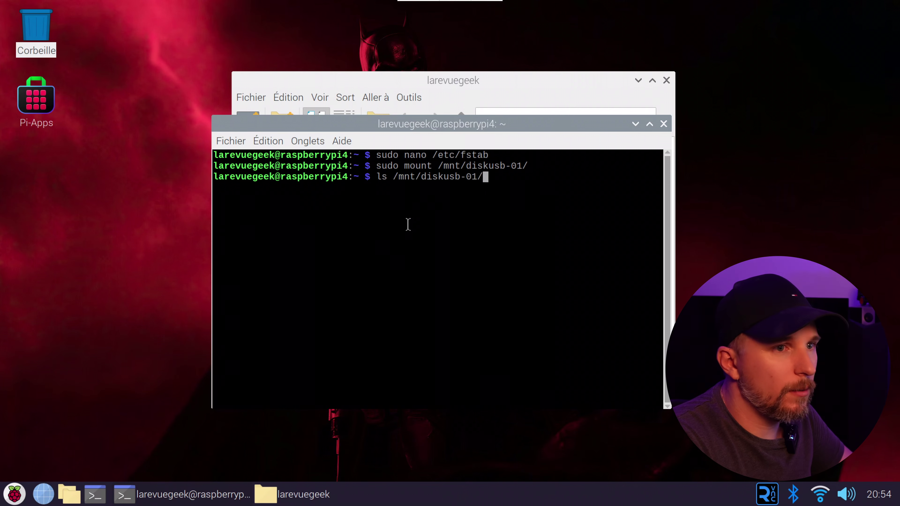
key("Return")
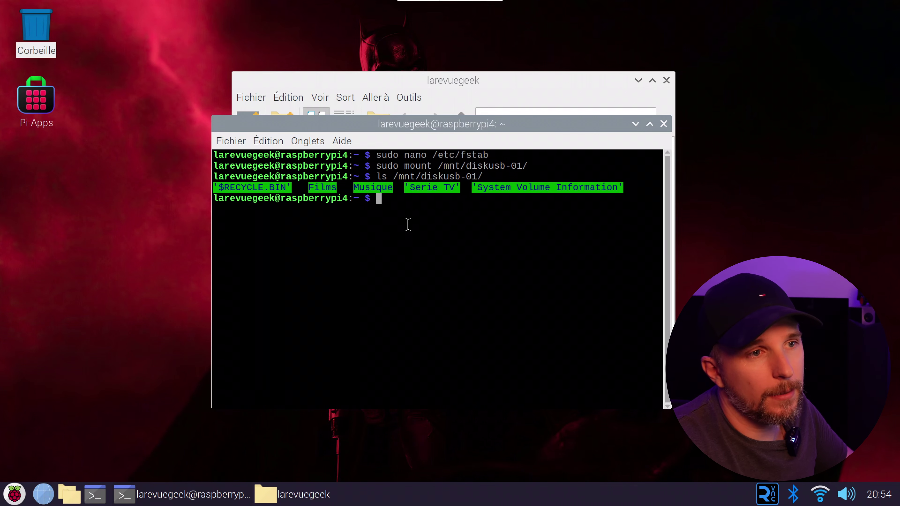
left_click_drag(516, 166, 376, 166)
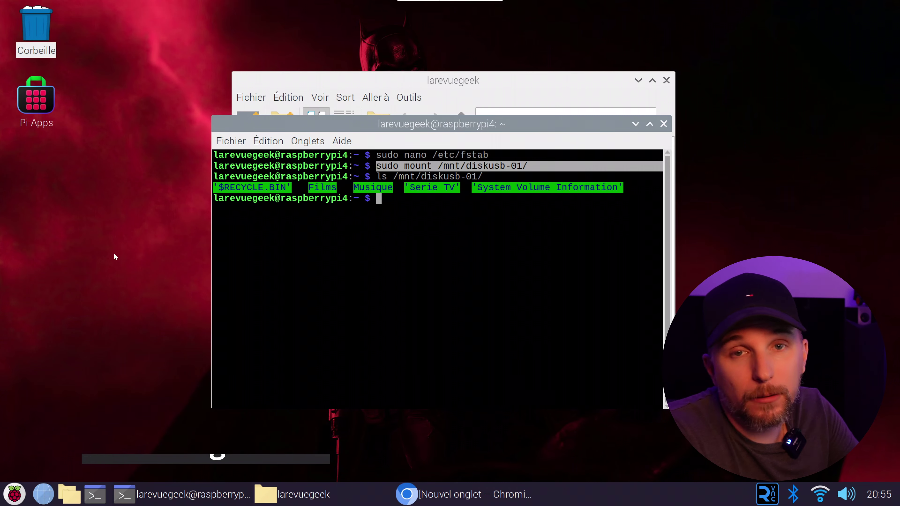
Close the terminal and file manager windows, and open plex.tv in Chromium
left_click(664, 123)
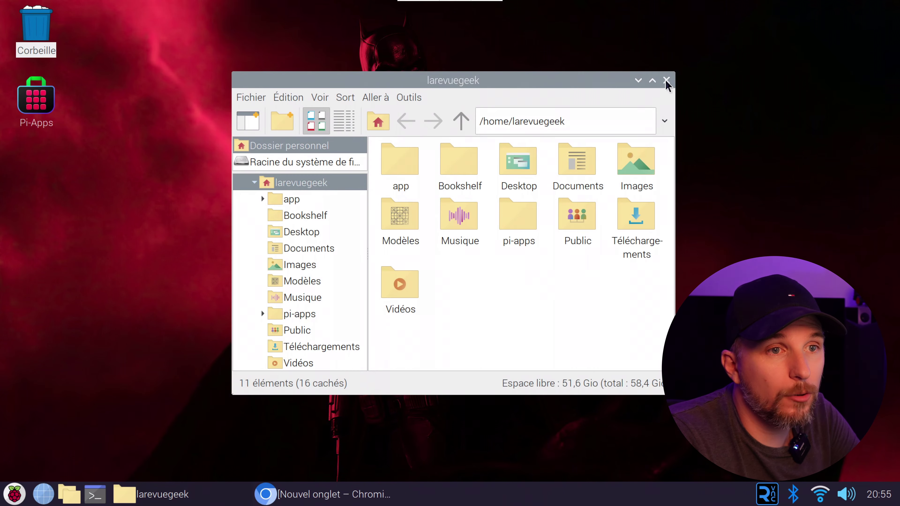
left_click(666, 81)
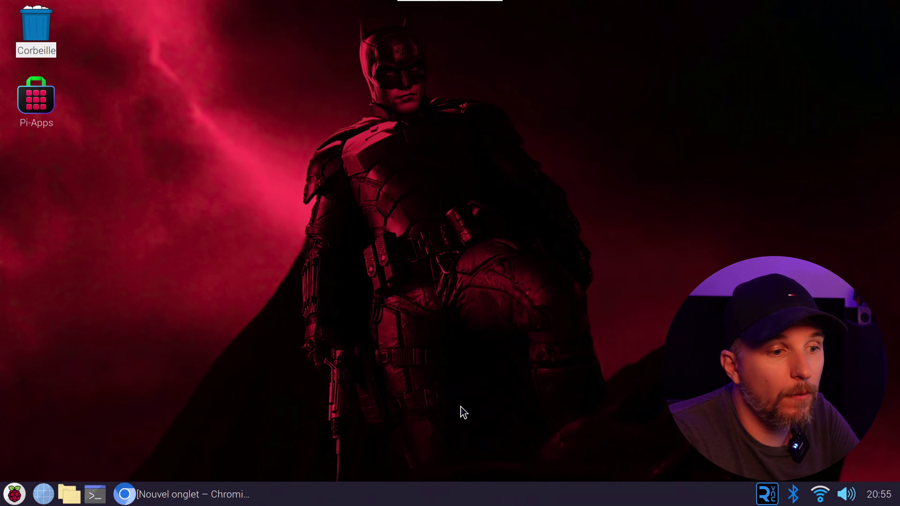
left_click(212, 500)
type("plex.tv")
key("Return")
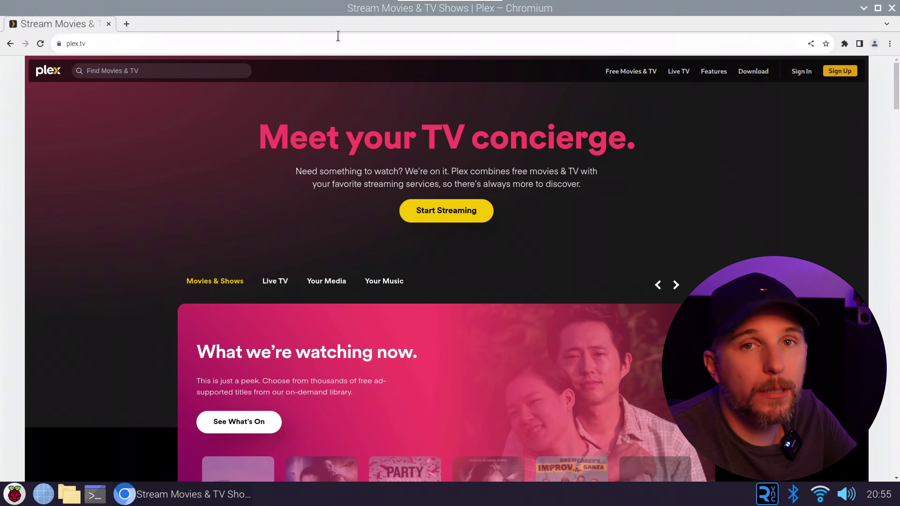
Look through the Plex home page's sections and return to its start to view the Download choices
scroll(883, 101, "down", 3)
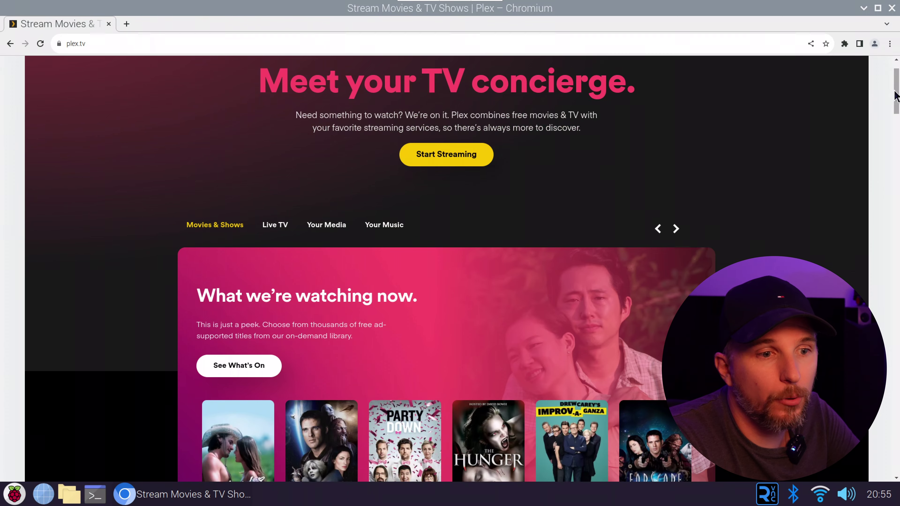
left_click_drag(893, 95, 886, 176)
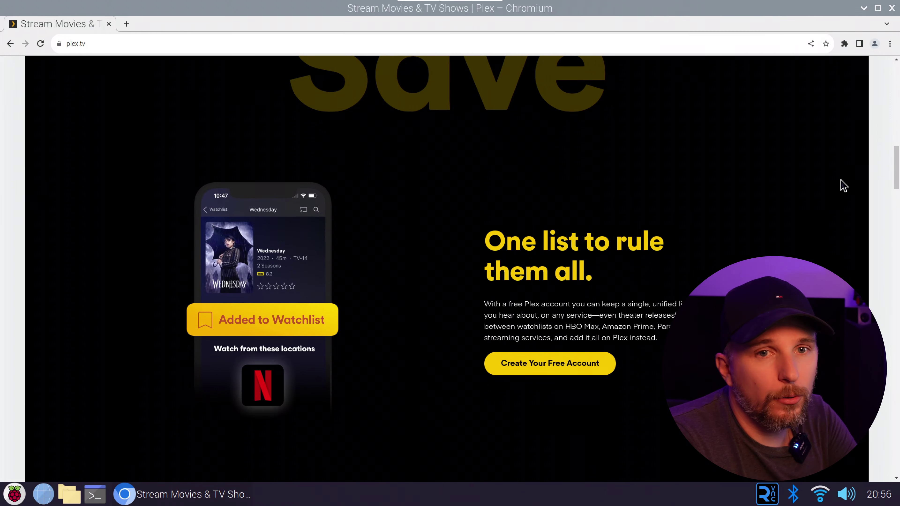
left_click_drag(897, 169, 898, 72)
scroll(897, 240, "down", 3)
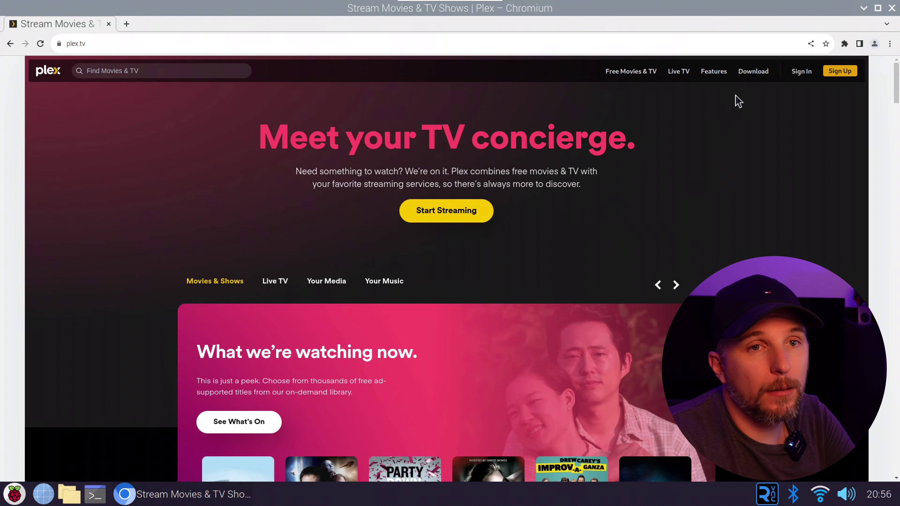
mouse_move(750, 75)
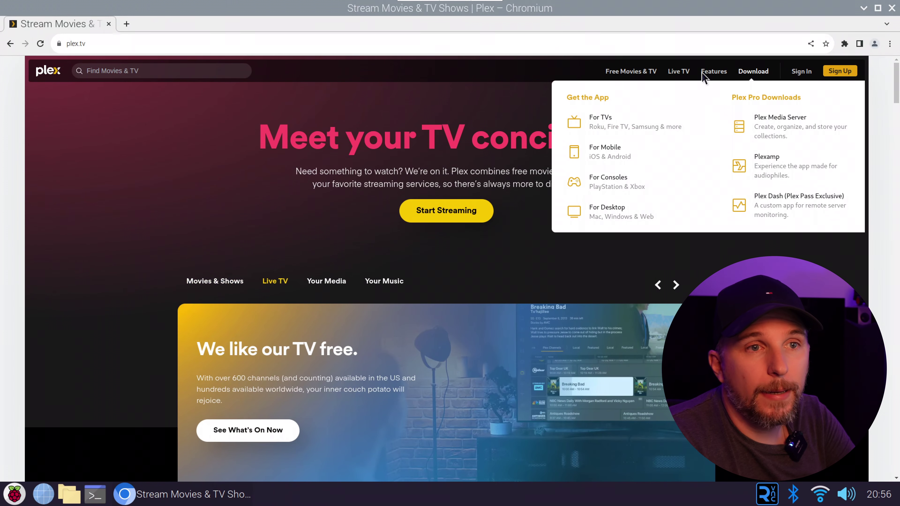
Download Plex Media Server for Linux in the Ubuntu (16.04+) / Debian (8+) - ARMv8 distribution
mouse_move(678, 73)
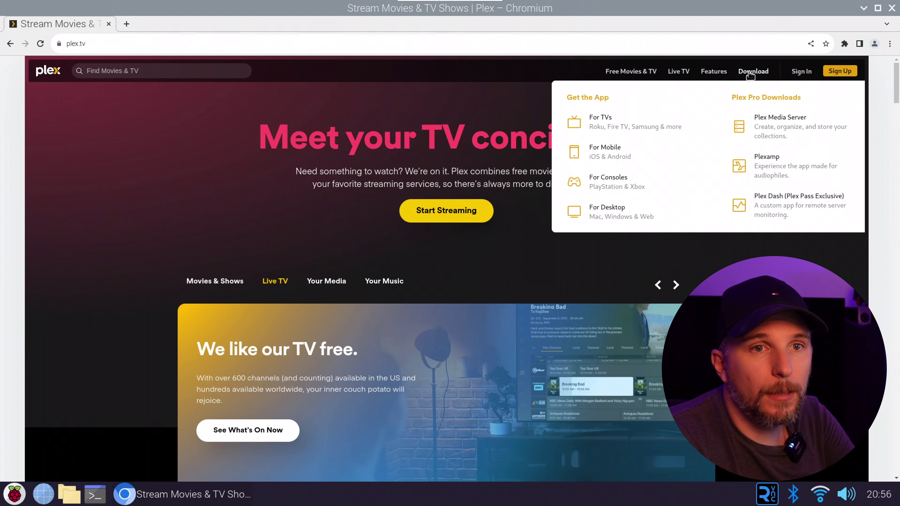
left_click(767, 122)
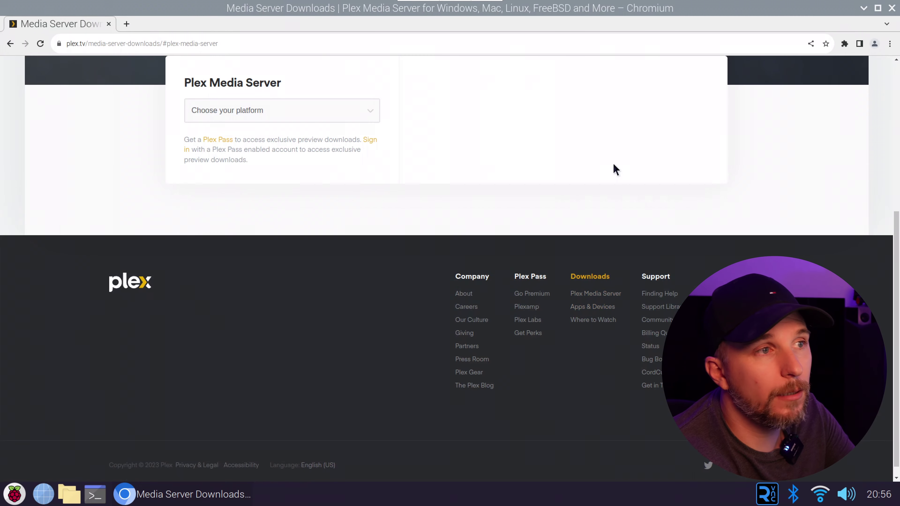
left_click(335, 122)
left_click(308, 152)
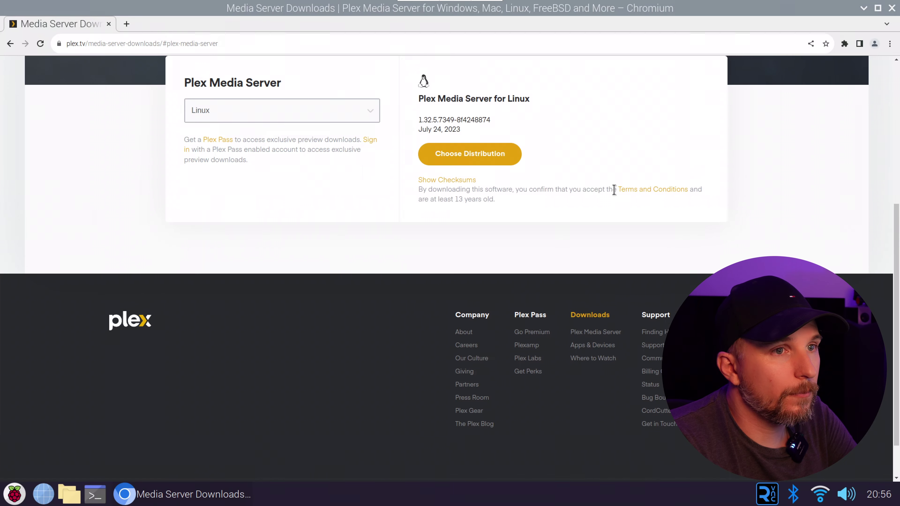
scroll(612, 184, "up", 3)
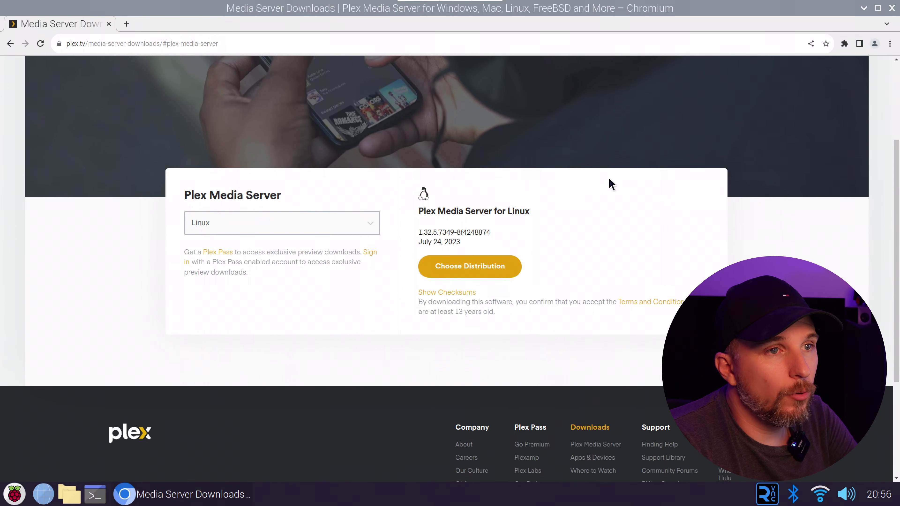
left_click(493, 268)
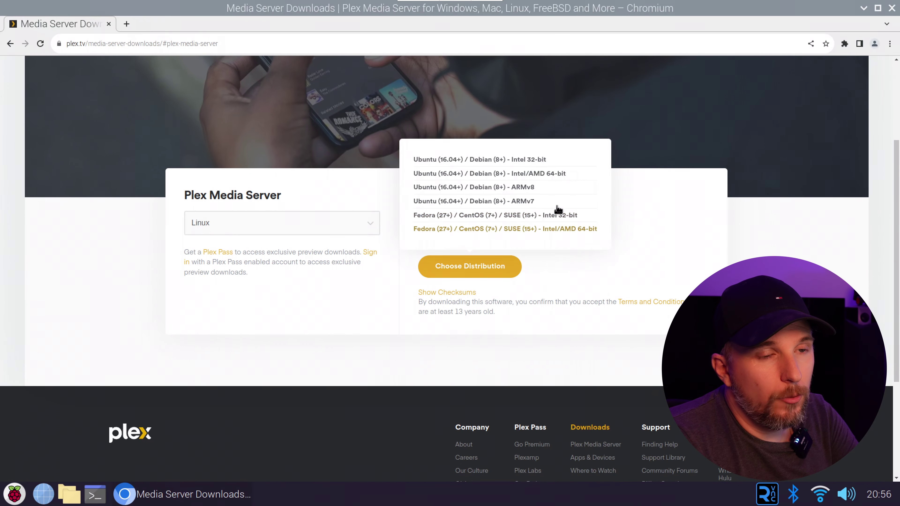
left_click(535, 189)
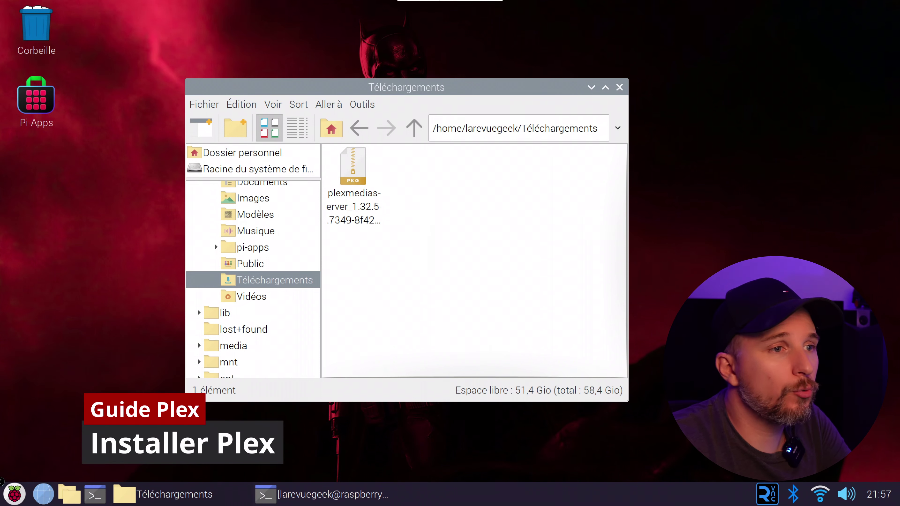
Select the downloaded Plex package, switch to the terminal and change its directory with cd Téléchargements/
left_click(361, 179)
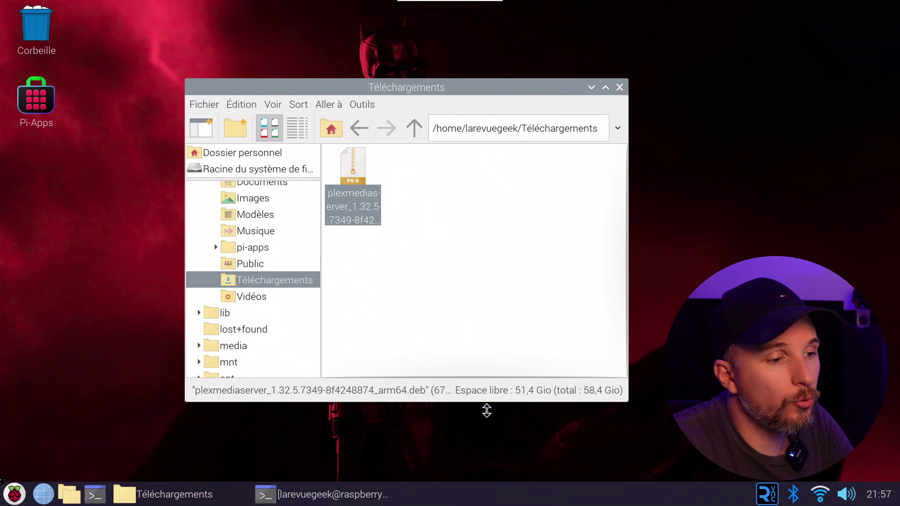
left_click(361, 493)
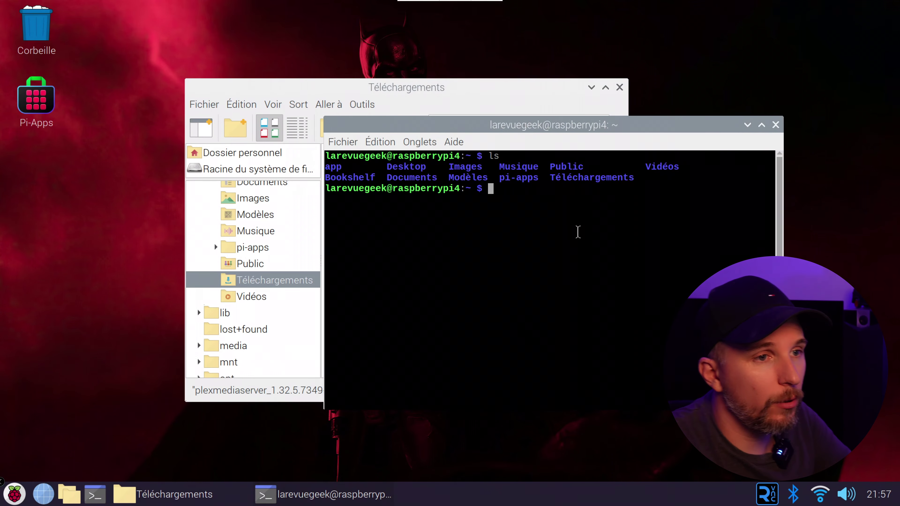
type("cd ")
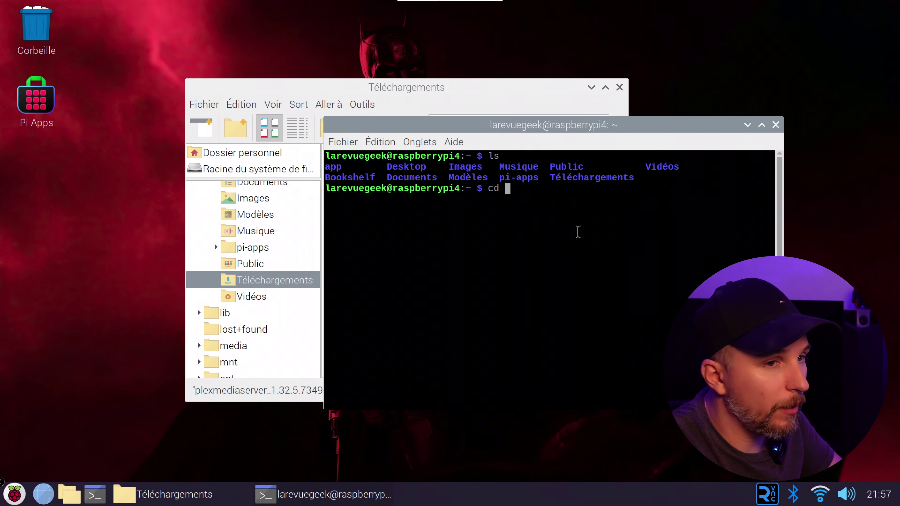
type("Télé")
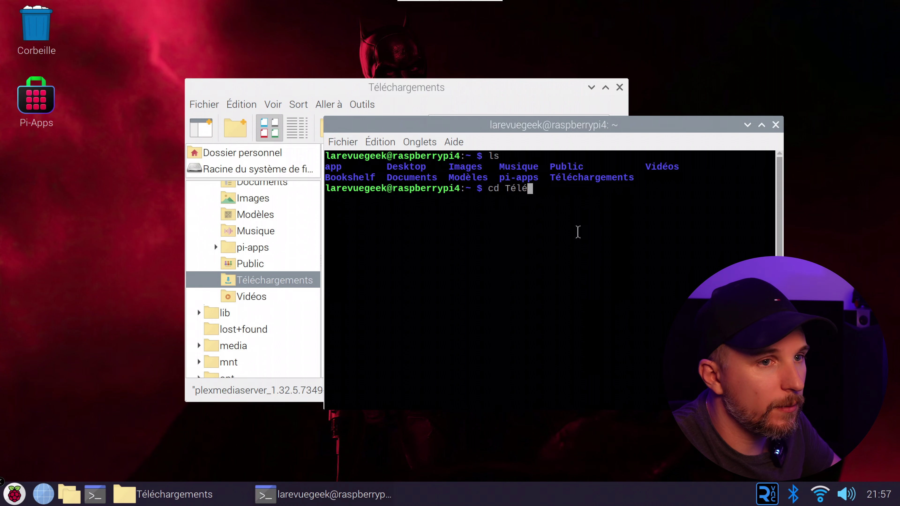
key("Tab")
key("Return")
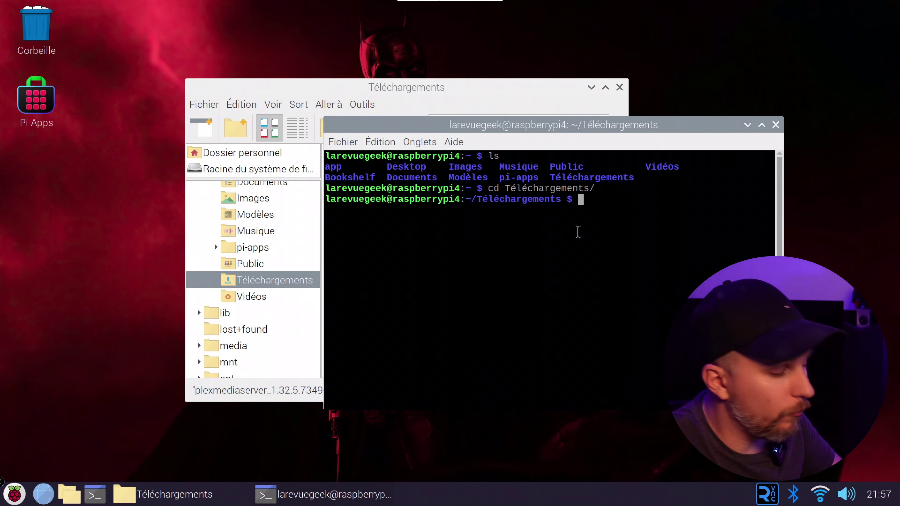
Write sudo dpkg -i plexmediaserver_1.32.5.7349-8f4248874_arm64.deb without running it, and close the terminal
type("sudo ")
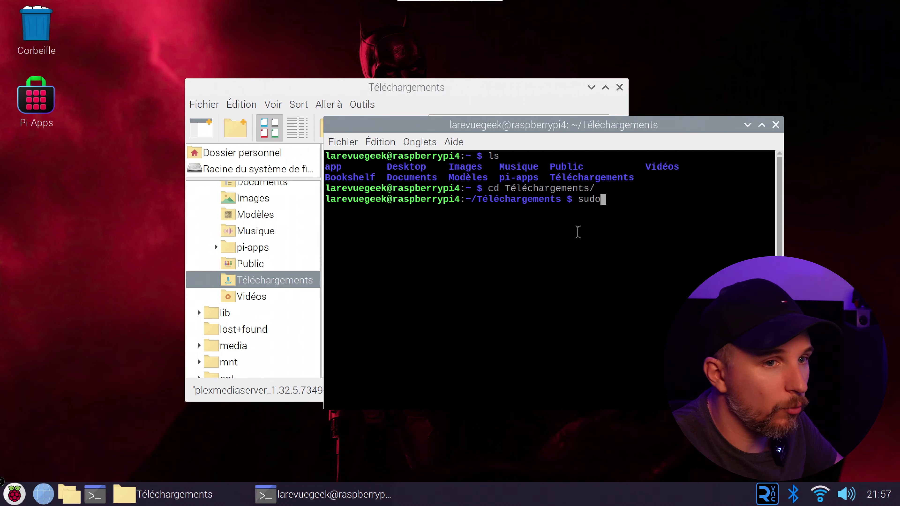
type("dp")
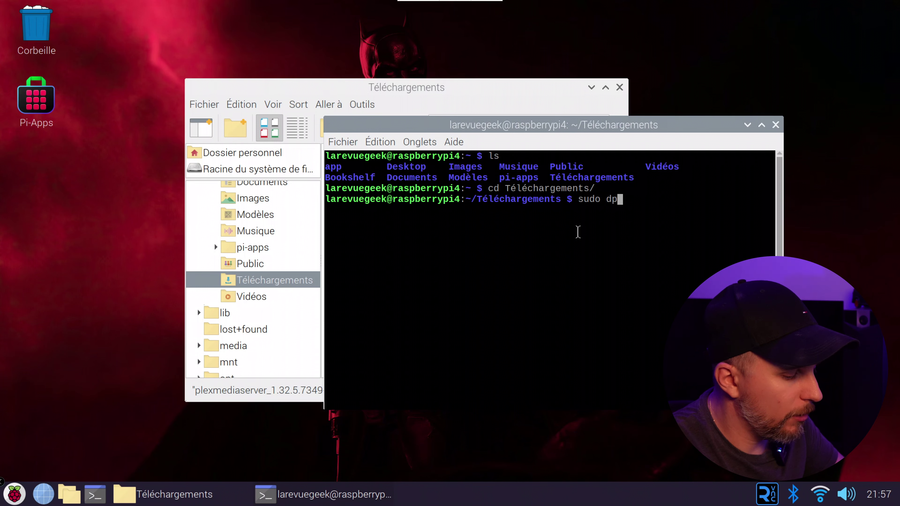
type("kg -i ")
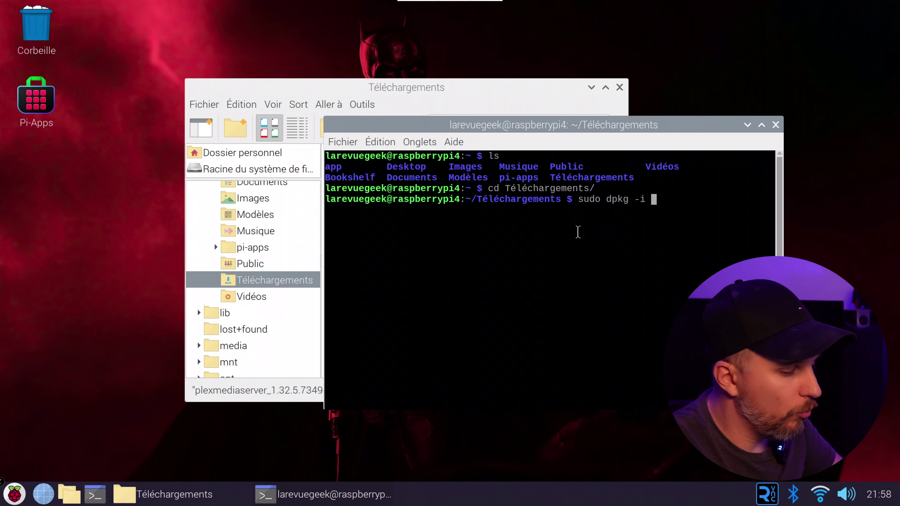
type("plex")
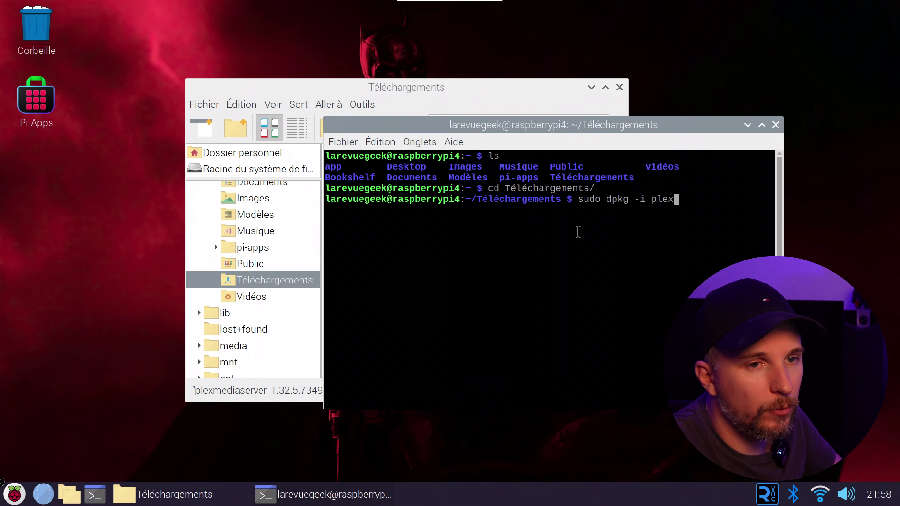
key("Tab")
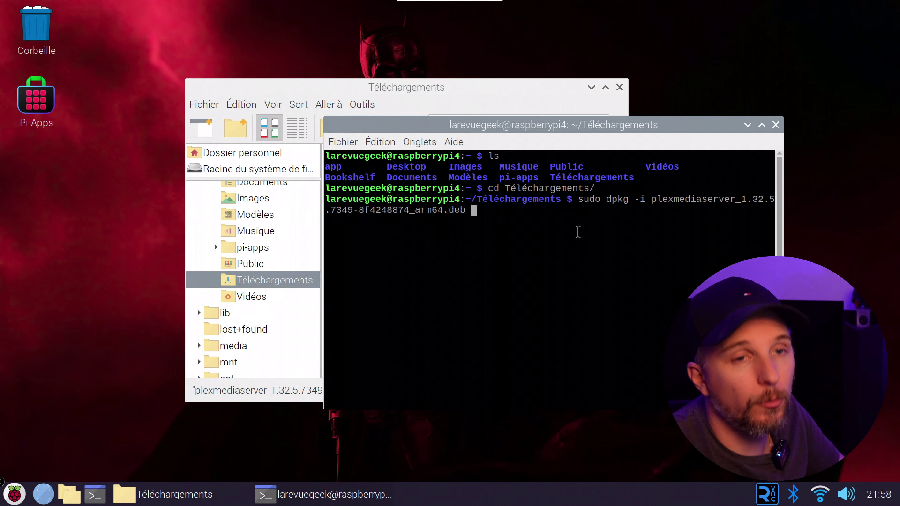
left_click(776, 125)
Install plexmediaserver_1.32.5.7349-8f4248874_arm64.deb from the Téléchargements folder, authenticating with the account password
left_click(394, 195)
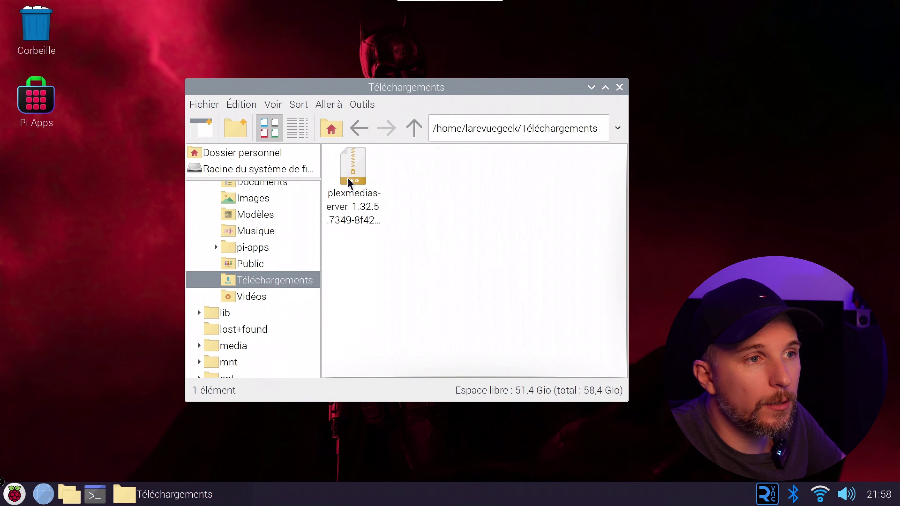
double_click(349, 183)
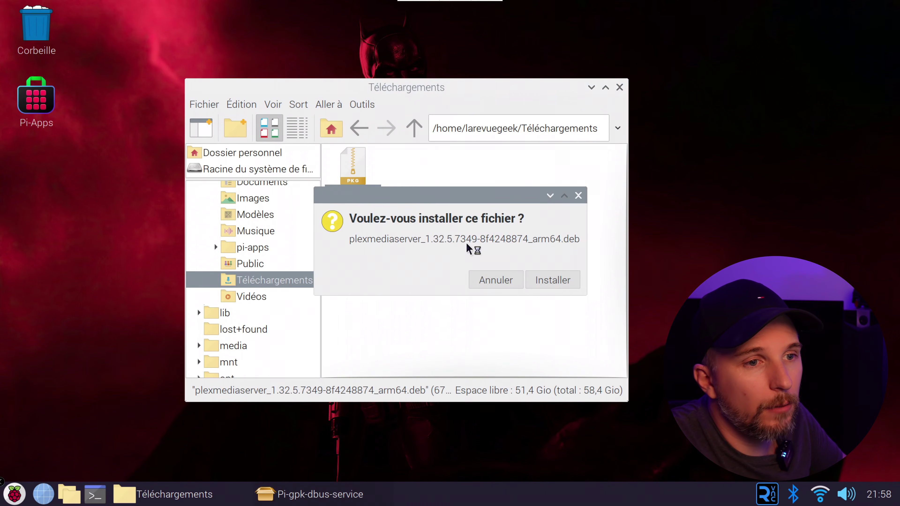
left_click(553, 281)
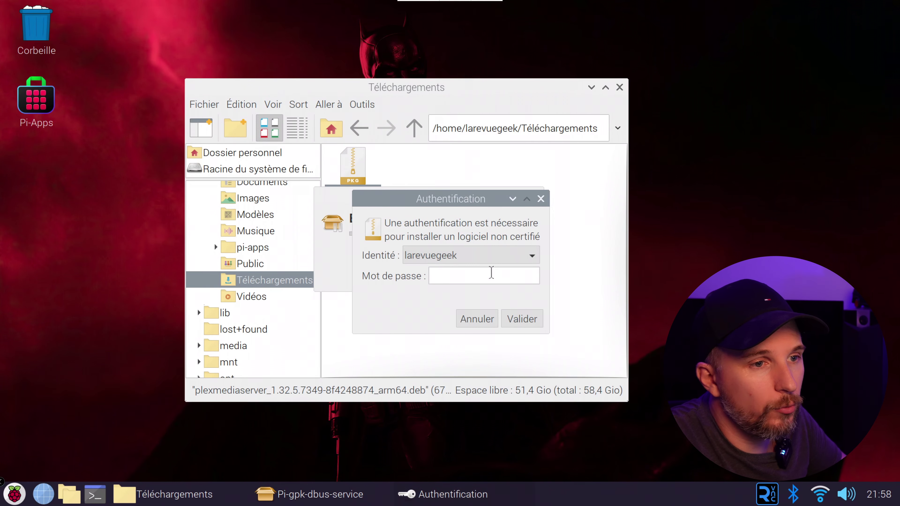
type("••••••••")
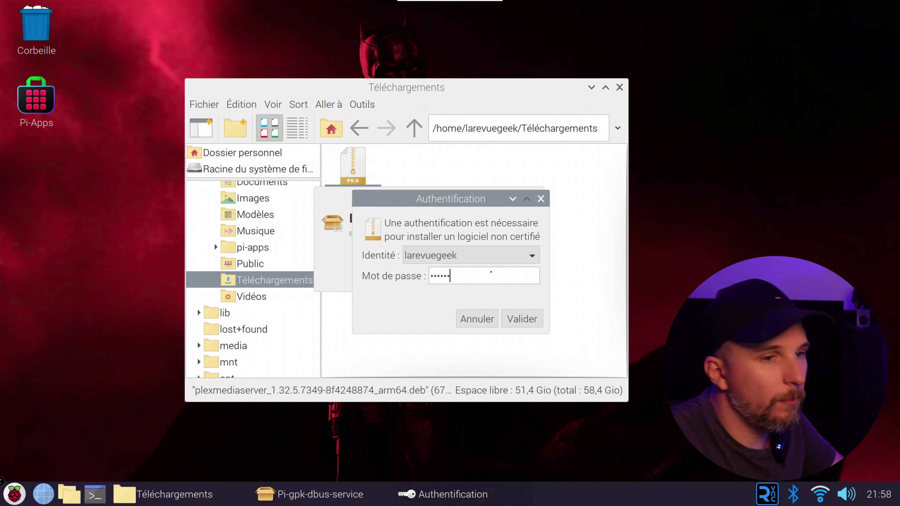
key("Return")
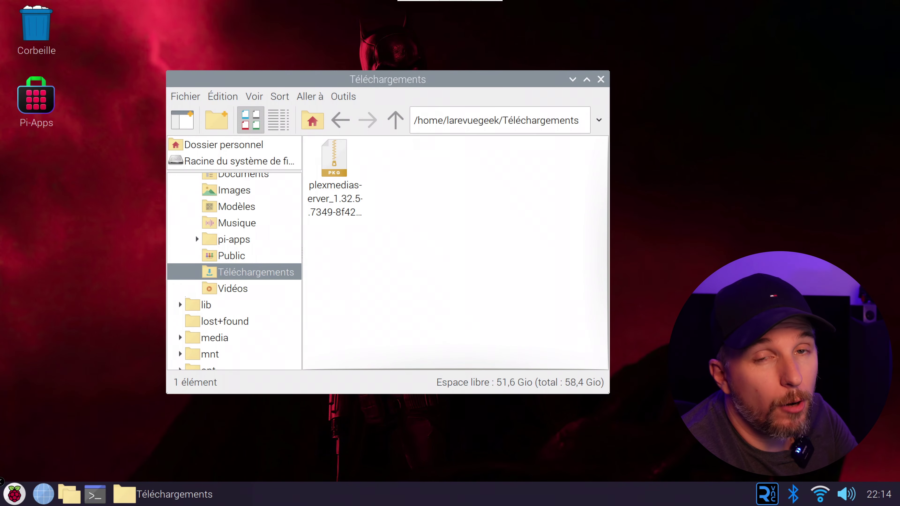
Launch Plex Media Server from the Son et vidéo applications and close the Téléchargements window
left_click(16, 485)
mouse_move(77, 314)
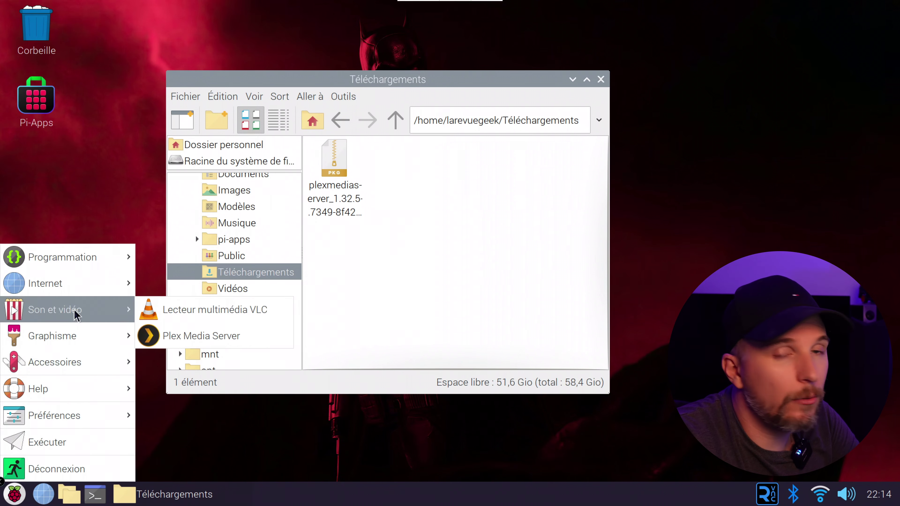
left_click(192, 333)
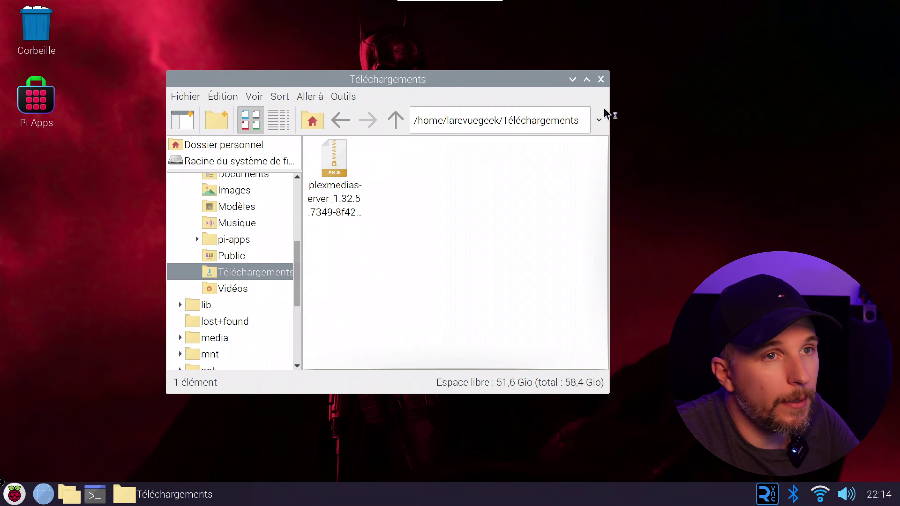
left_click(601, 80)
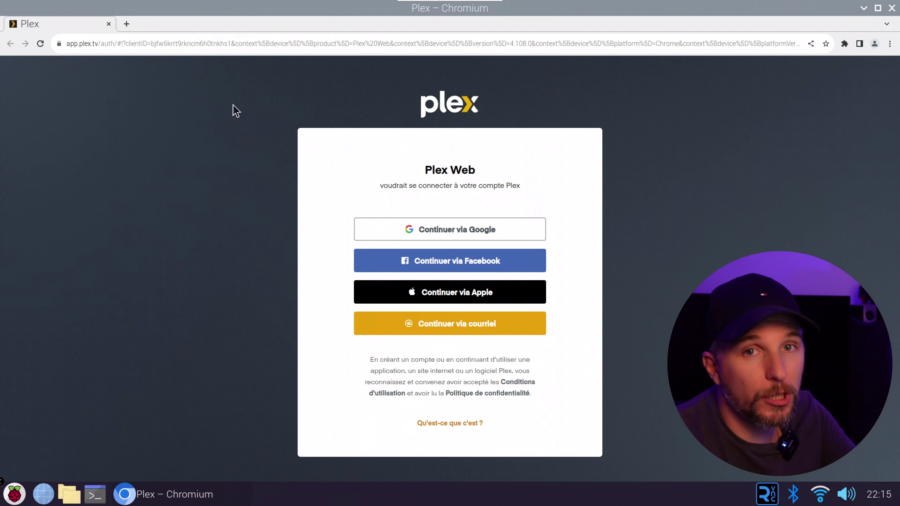
Sign in to Plex Web via e-mail with the filled-in credentials, and dismiss the introduction and Plex Pass offer
left_click(528, 334)
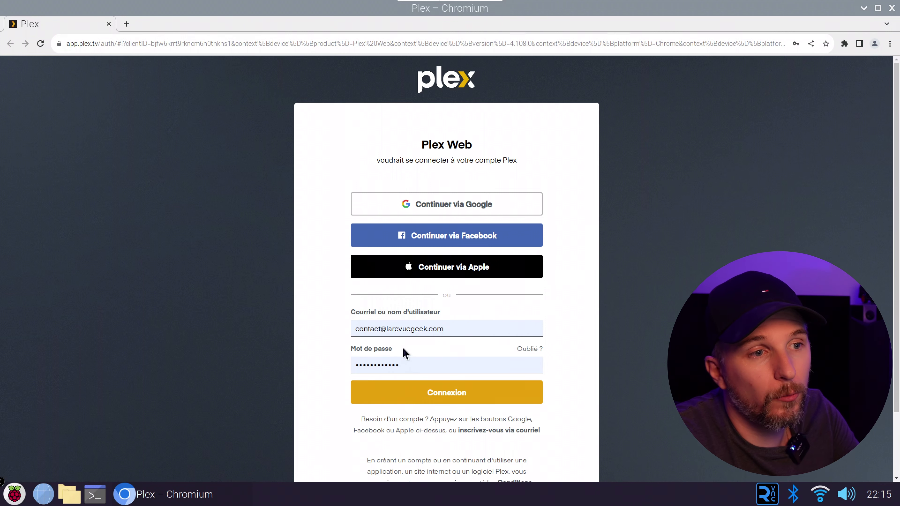
left_click(435, 395)
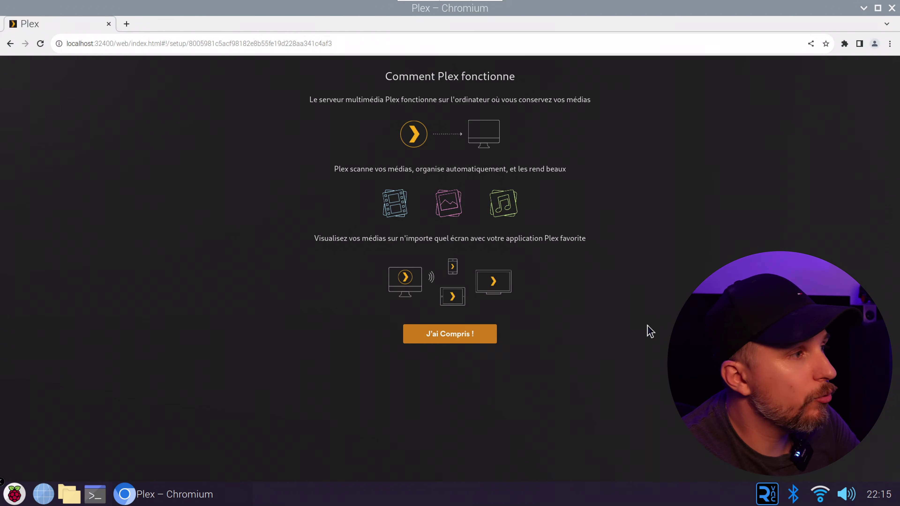
key("Return")
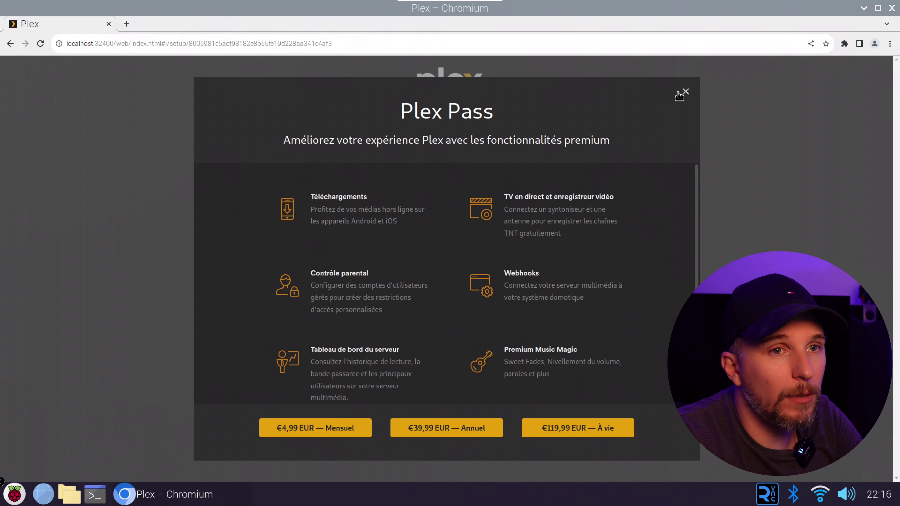
left_click(686, 94)
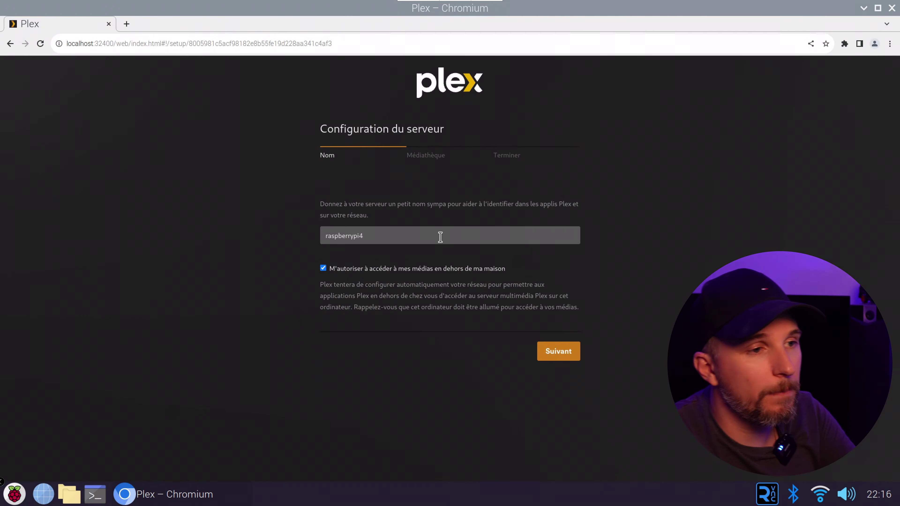
Name the Plex server plexpi4 in the server configuration
left_click(439, 236)
type("4")
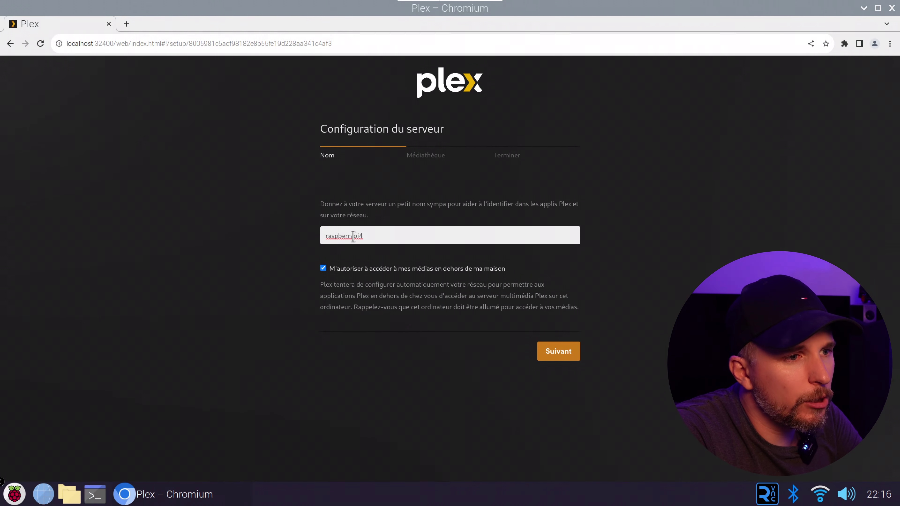
left_click_drag(353, 237, 328, 236)
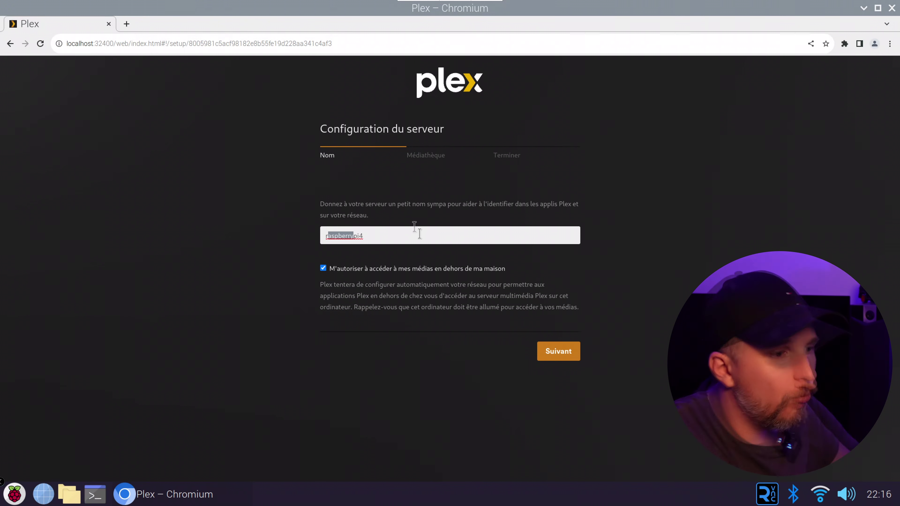
key("BackSpace")
key("BackSpace")
type("plex")
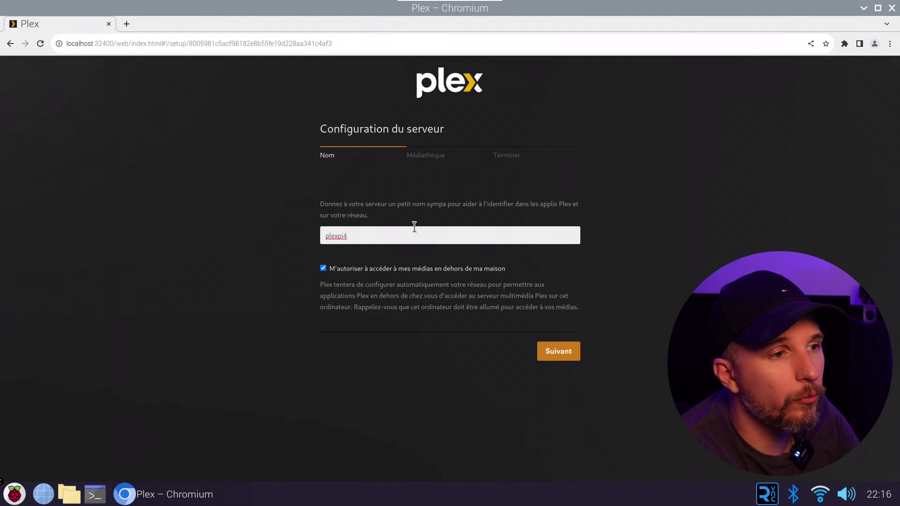
Turn off access to media from outside the home, and finish the server setup without adding a library
left_click(342, 270)
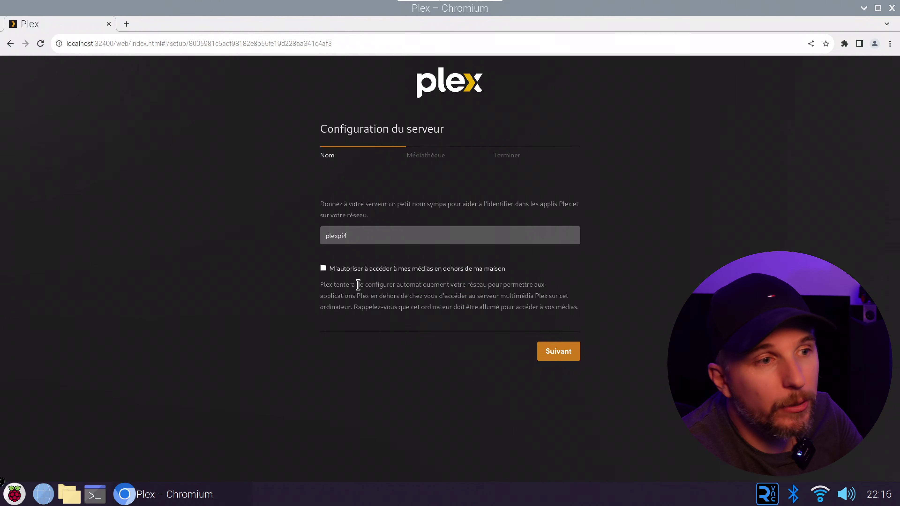
left_click(566, 354)
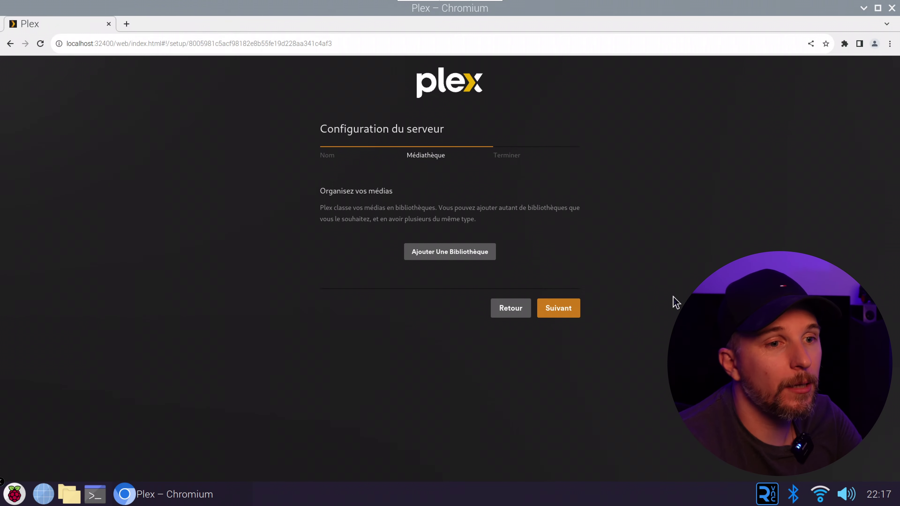
left_click(559, 308)
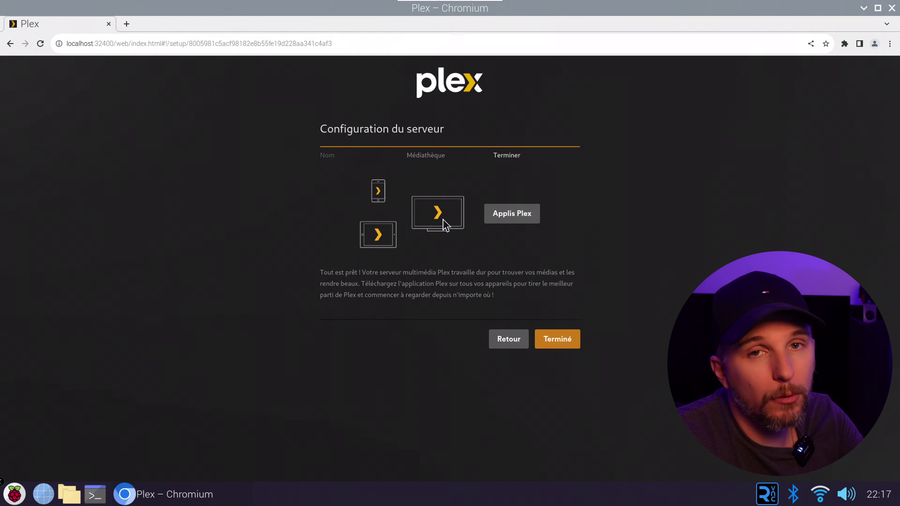
left_click(567, 340)
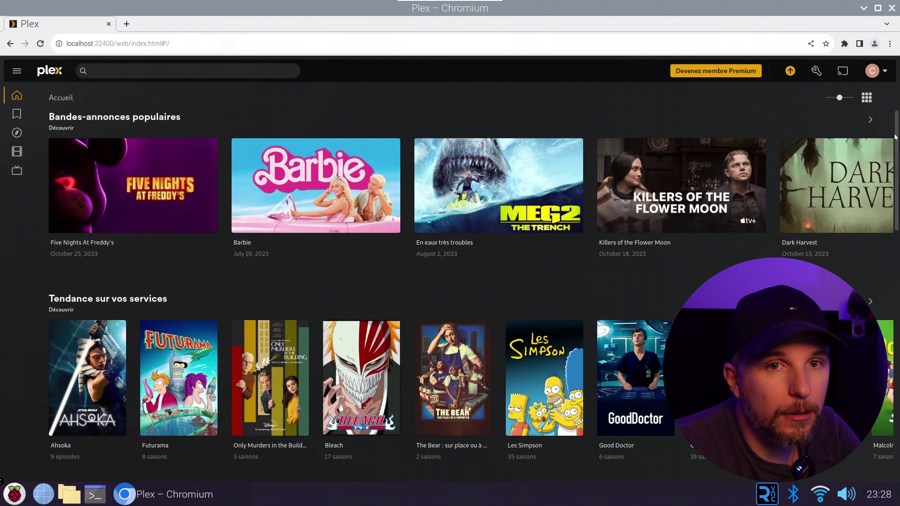
Look through the Plex home page and the Watchlist, Découvrez, Movies & Shows and TV en direct sections
left_click_drag(895, 137, 898, 152)
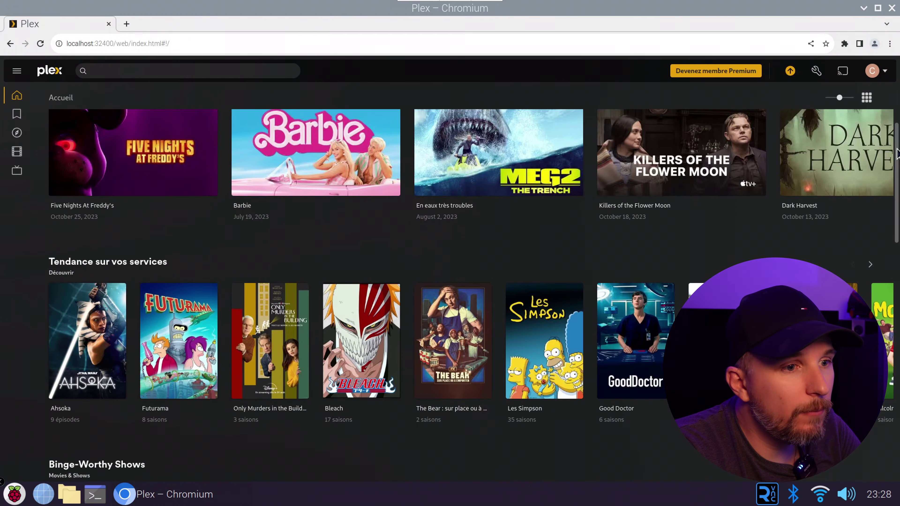
scroll(477, 265, "down", 1)
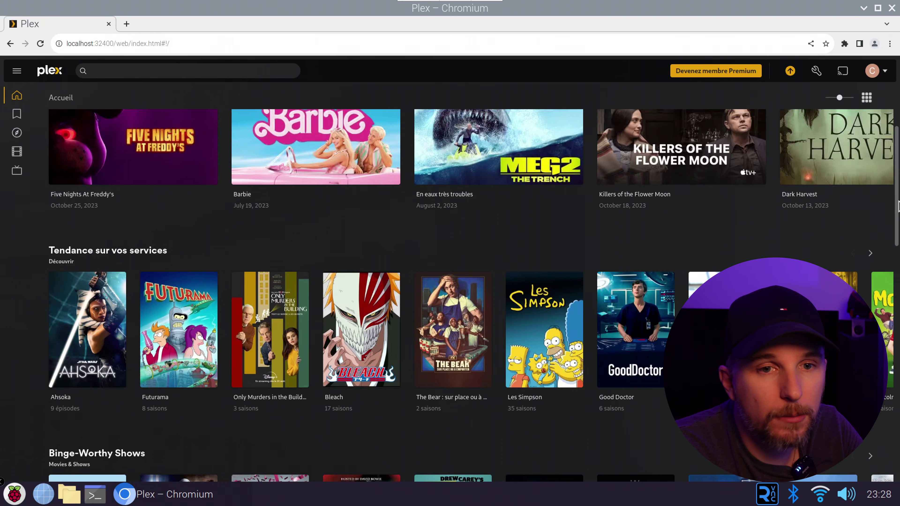
scroll(899, 211, "down", 2)
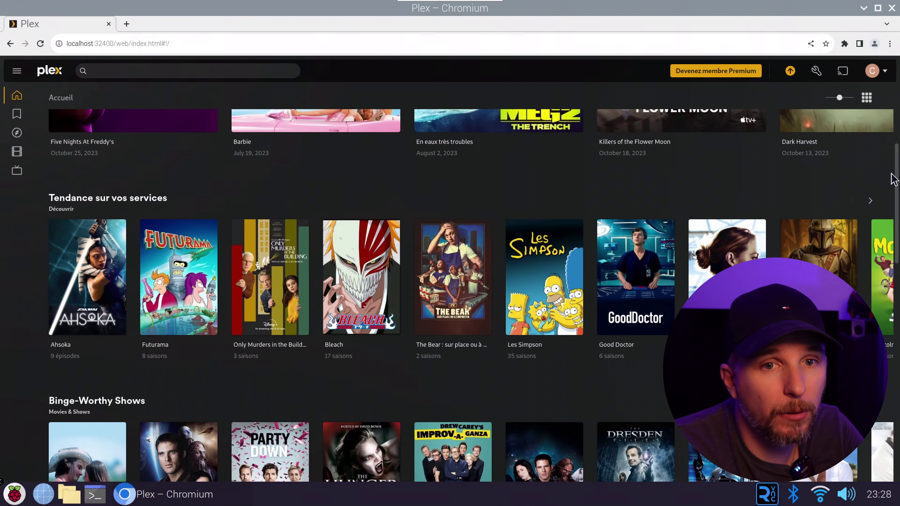
left_click_drag(899, 181, 898, 99)
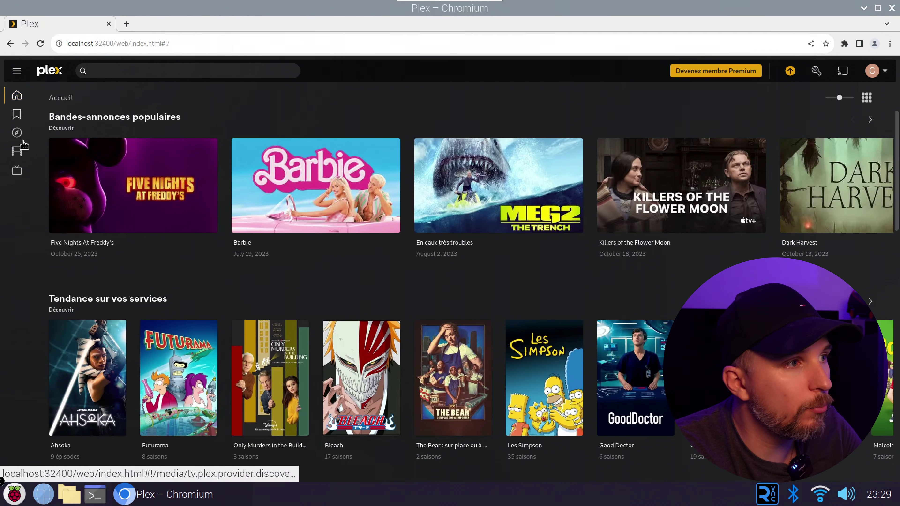
mouse_move(25, 145)
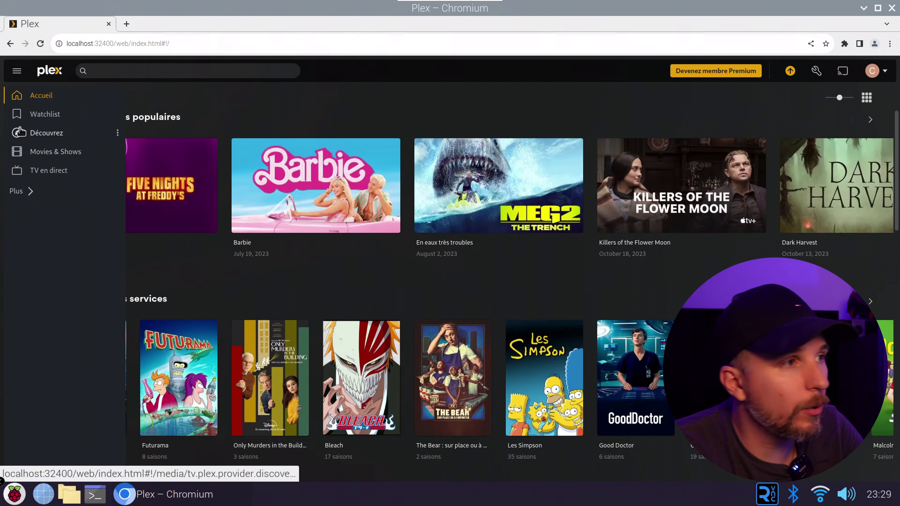
left_click(46, 115)
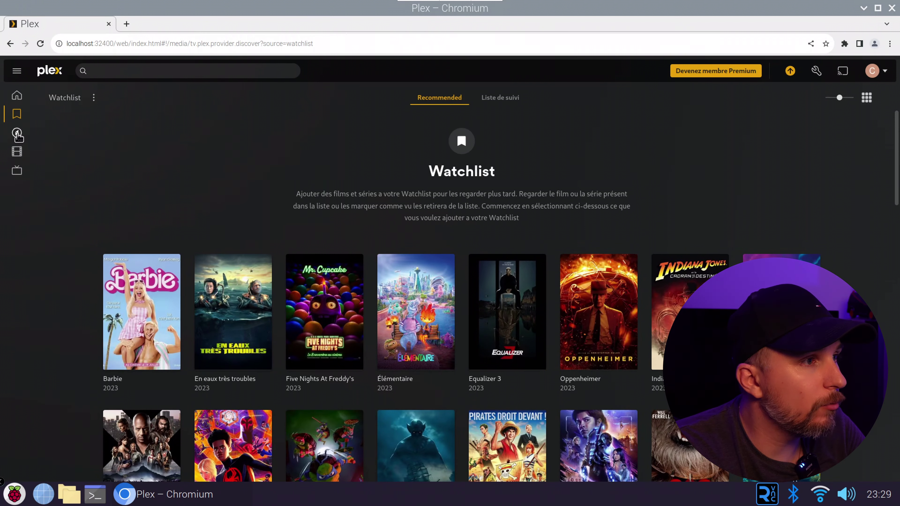
left_click(29, 135)
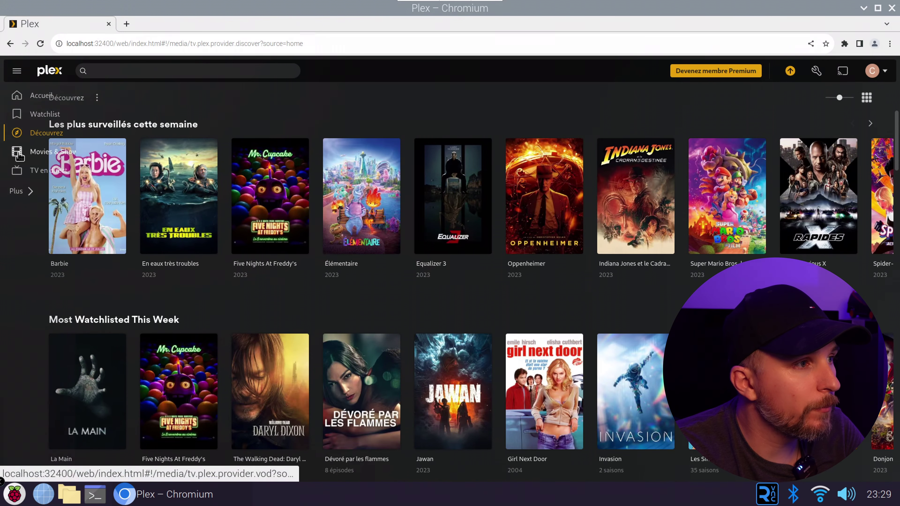
left_click(51, 156)
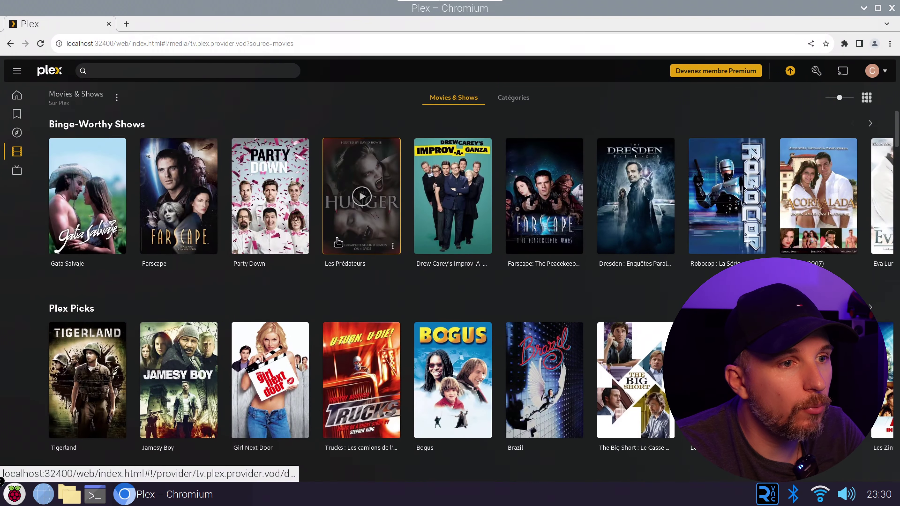
left_click(17, 171)
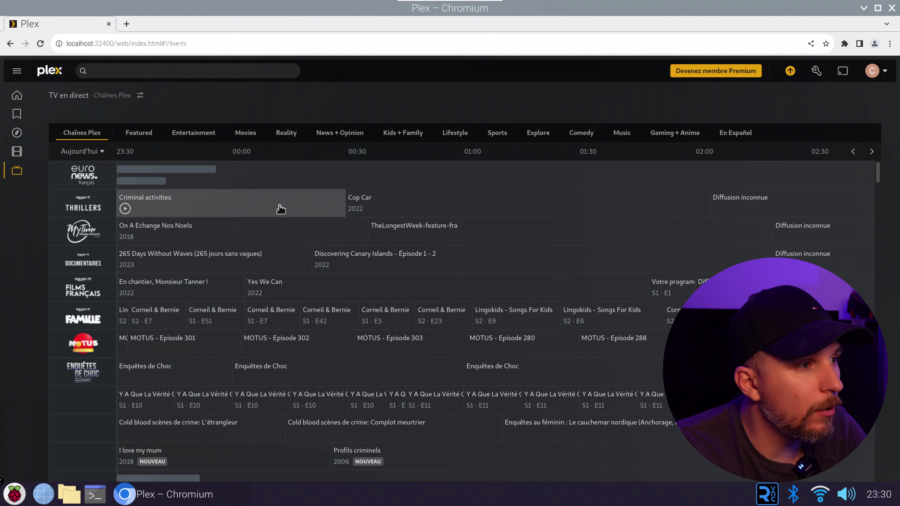
scroll(280, 209, "down", 6)
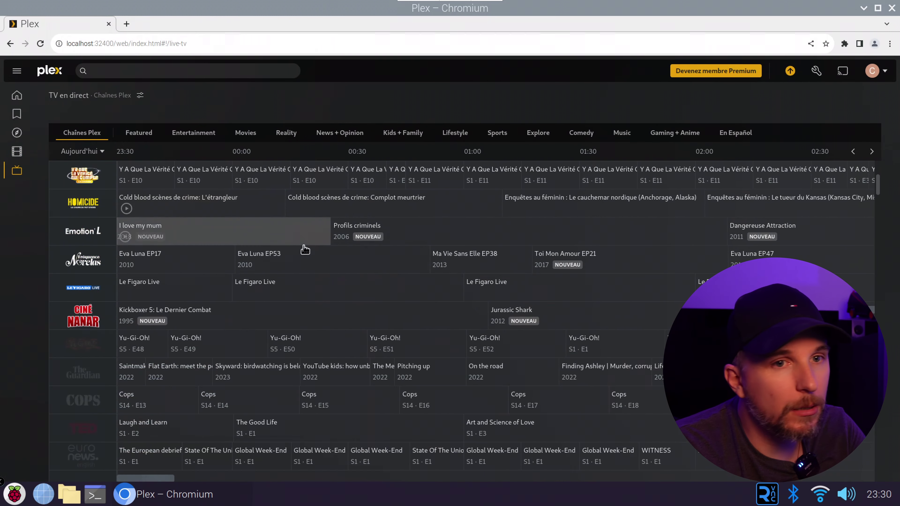
scroll(308, 245, "up", 6)
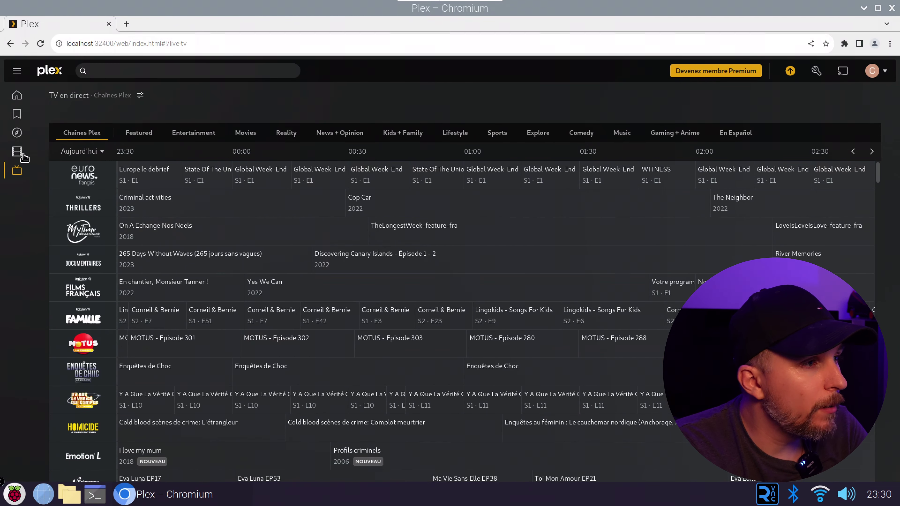
Open the options of the Watchlist entry in the navigation
mouse_move(23, 114)
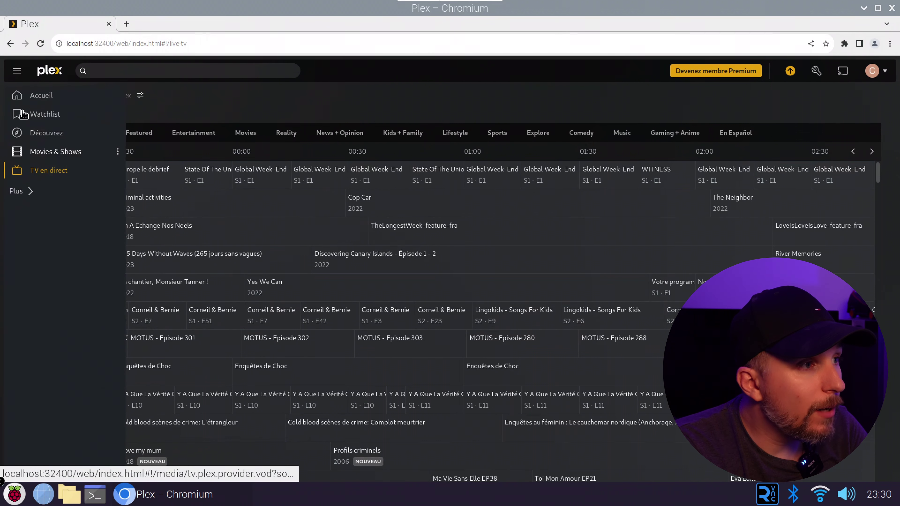
left_click(117, 114)
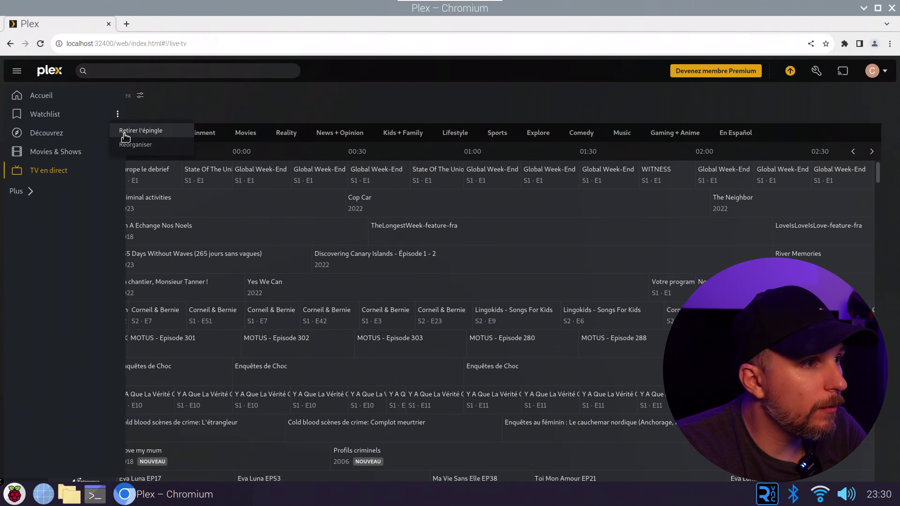
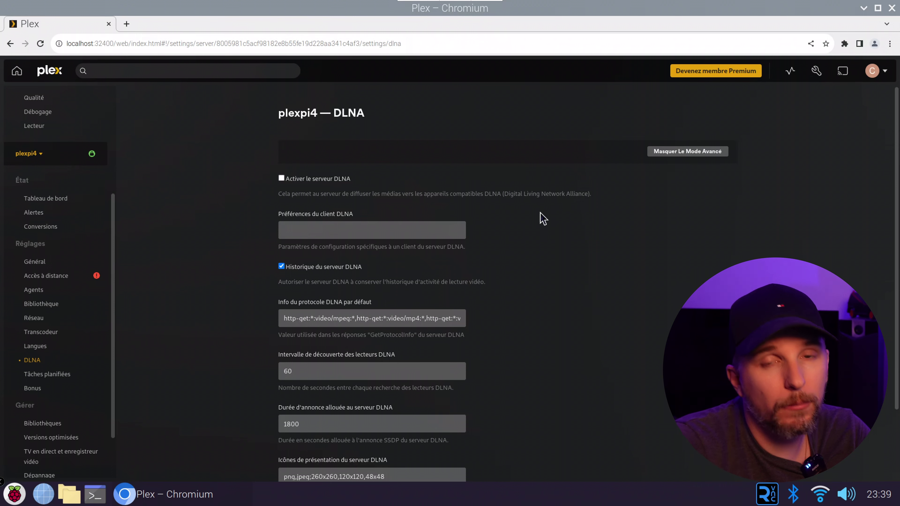
Review the plexpi4 server settings for DLNA, Tâches planifiées and Bonus
scroll(200, 353, "down", 2)
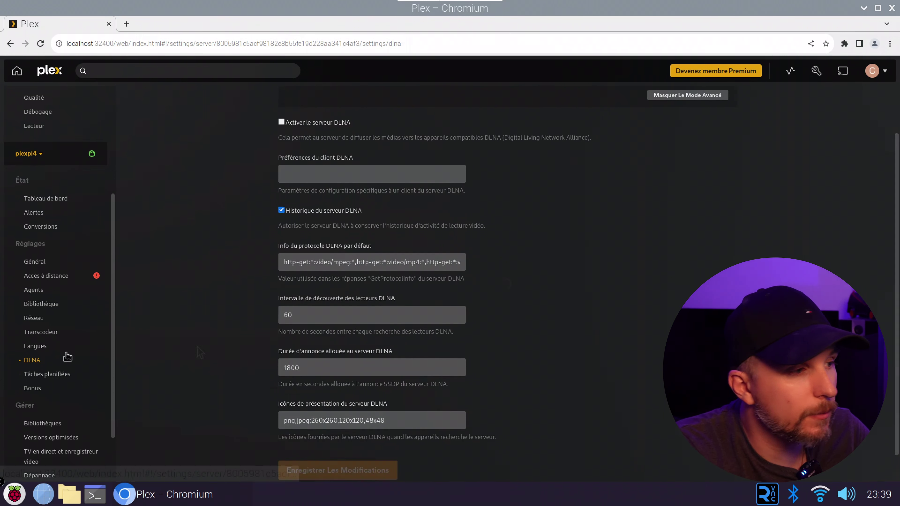
left_click(61, 375)
scroll(511, 266, "down", 2)
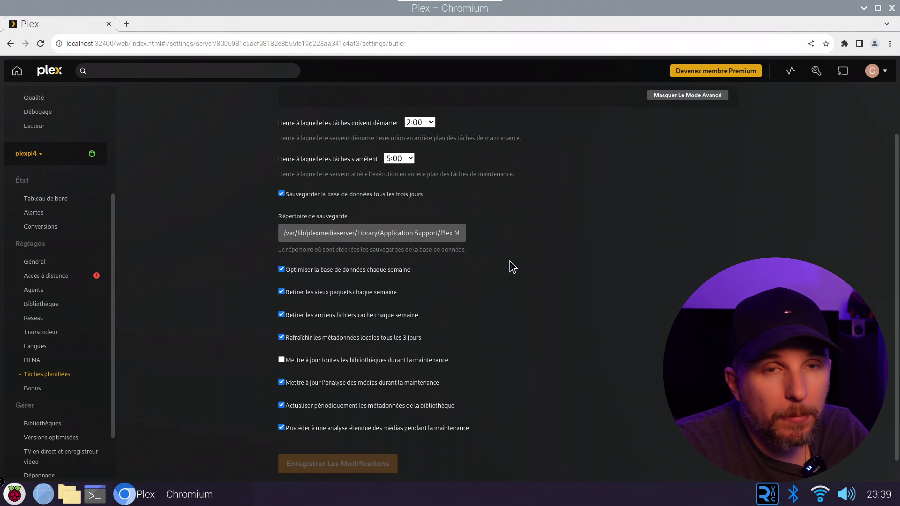
scroll(513, 268, "down", 1)
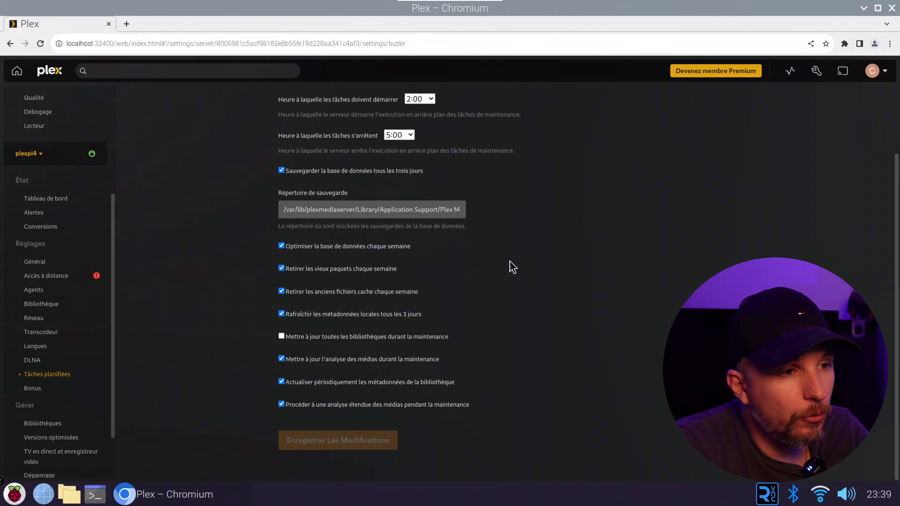
left_click(42, 387)
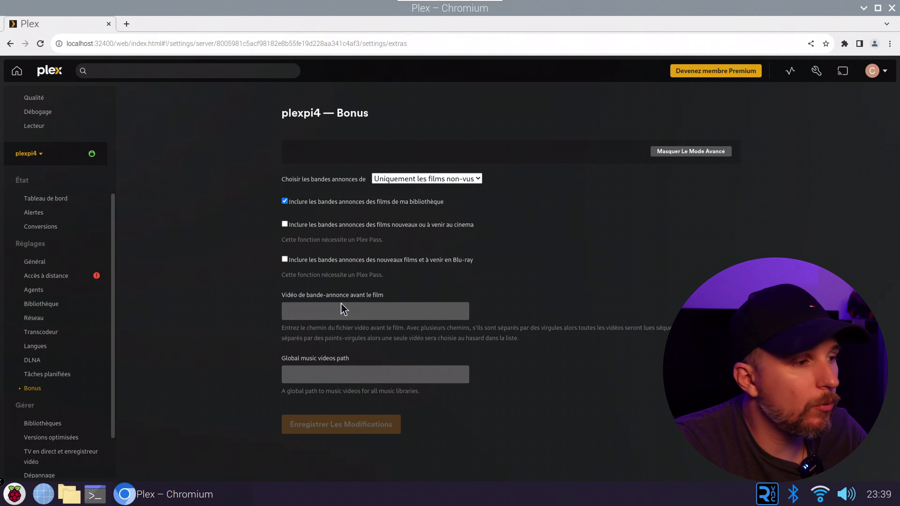
Start a new library of type Films in the server's Bibliothèques management, keeping the name Films and the language Français
left_click(76, 422)
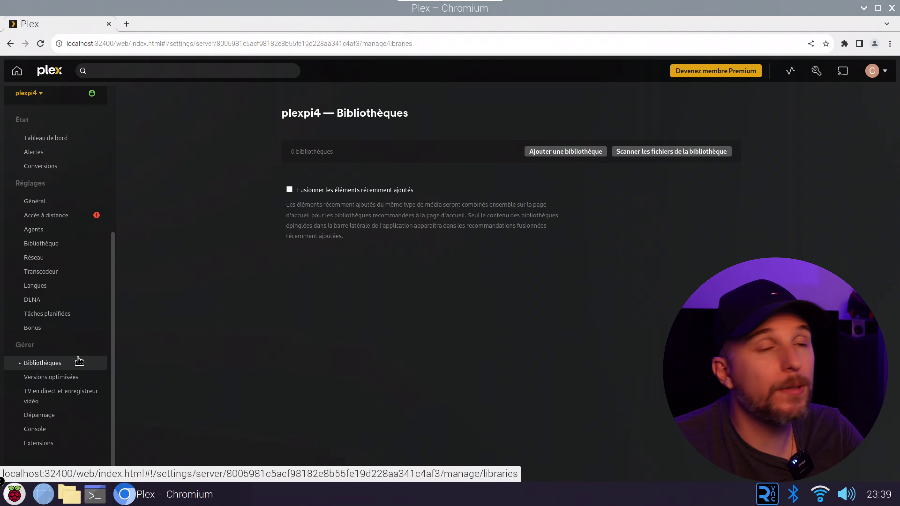
left_click(566, 152)
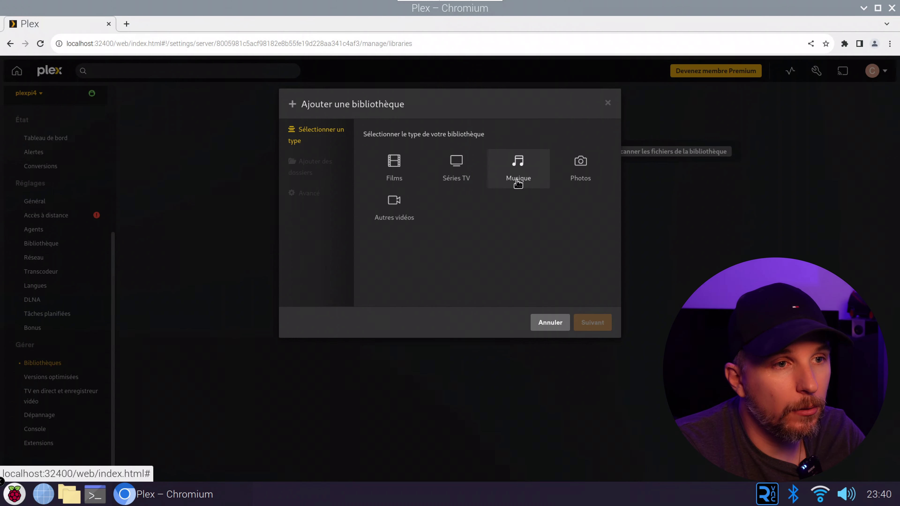
left_click(394, 167)
left_click(403, 261)
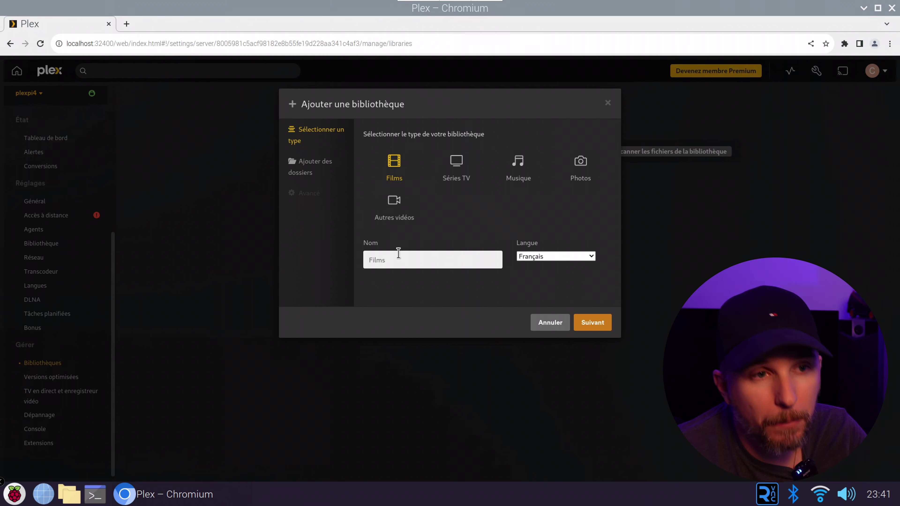
left_click(398, 253)
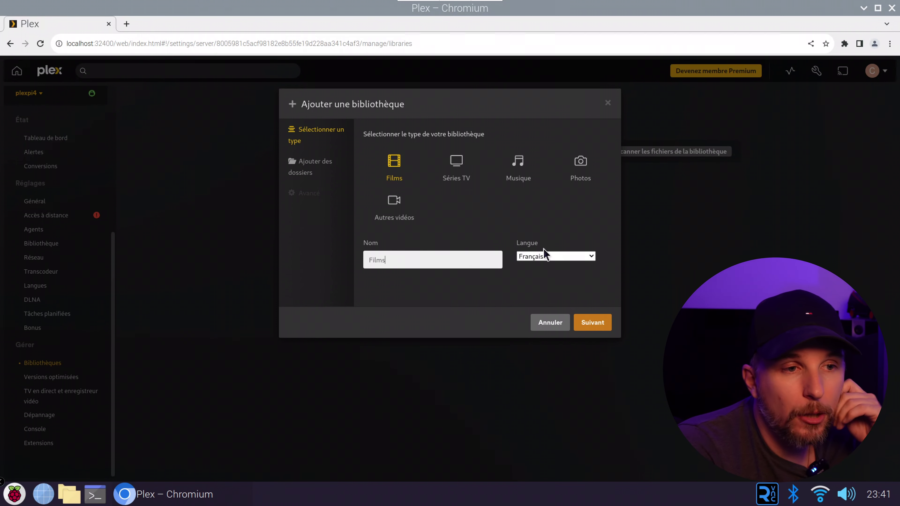
Add the folder /mnt/diskusb-01/Films to the new library
left_click(335, 169)
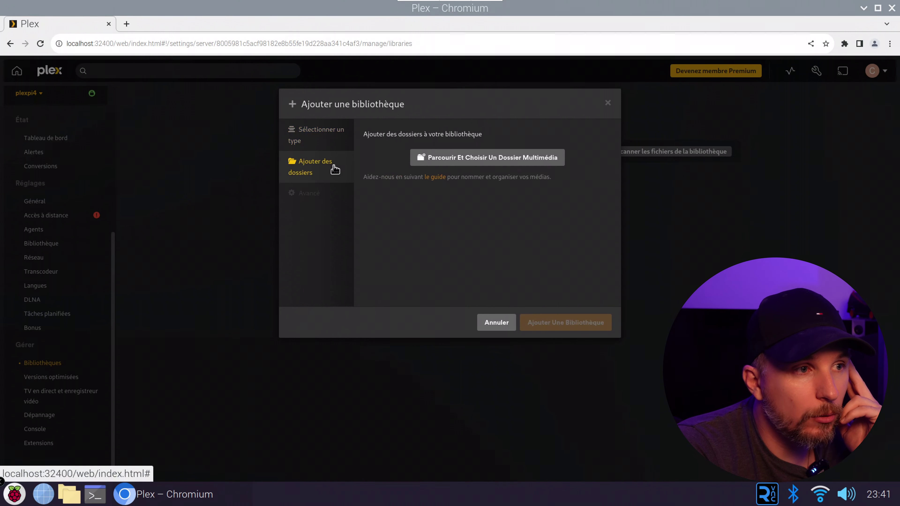
left_click(522, 161)
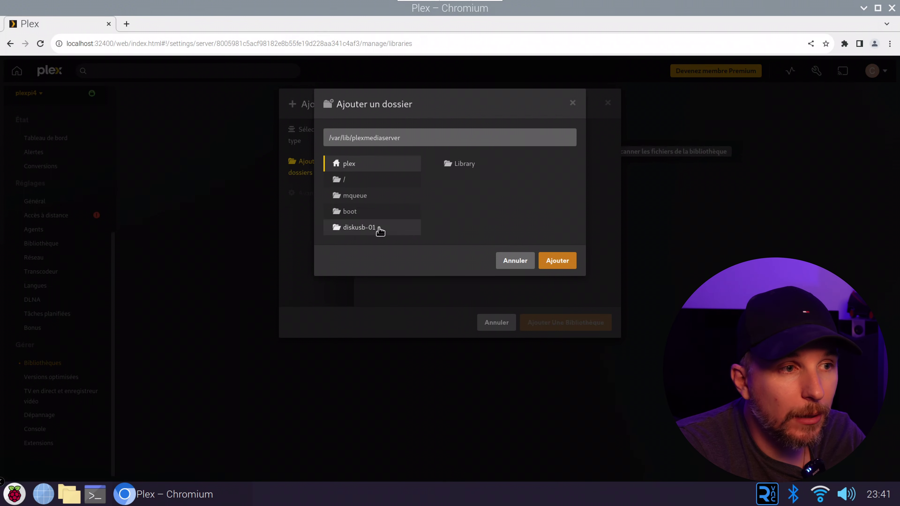
left_click(371, 232)
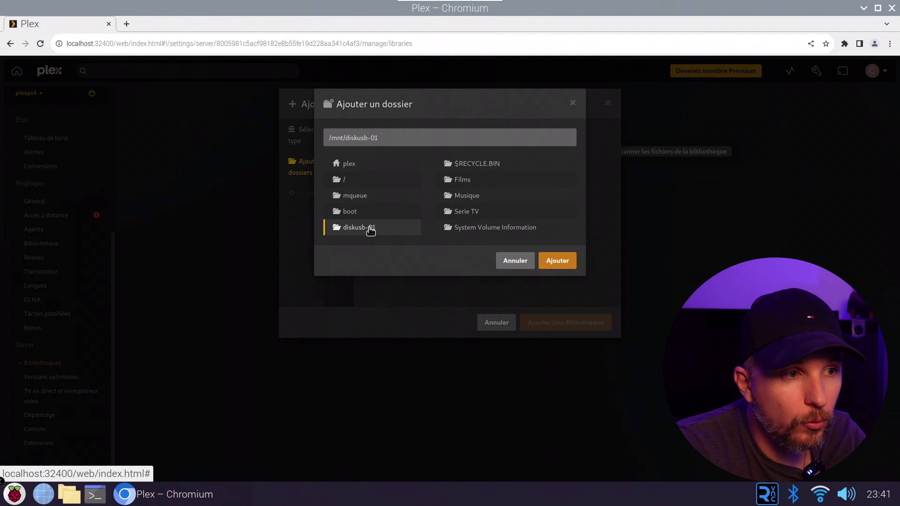
left_click(493, 182)
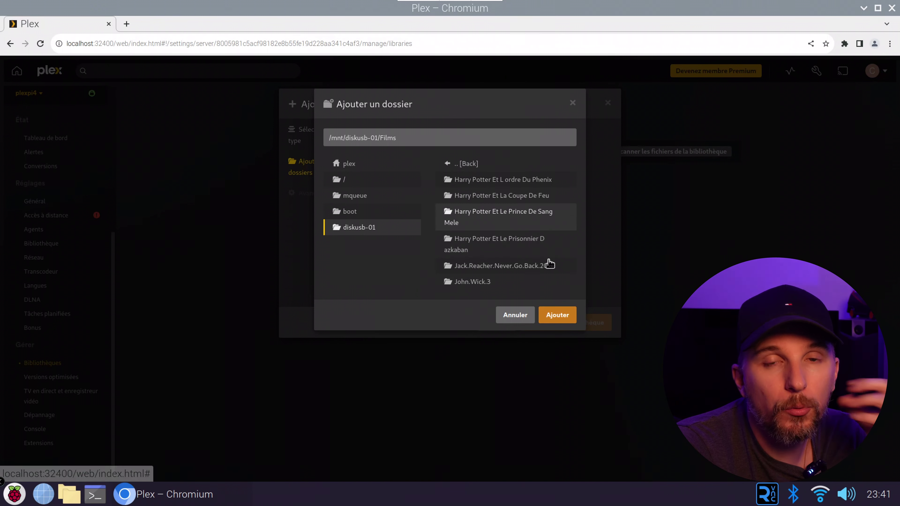
left_click(564, 316)
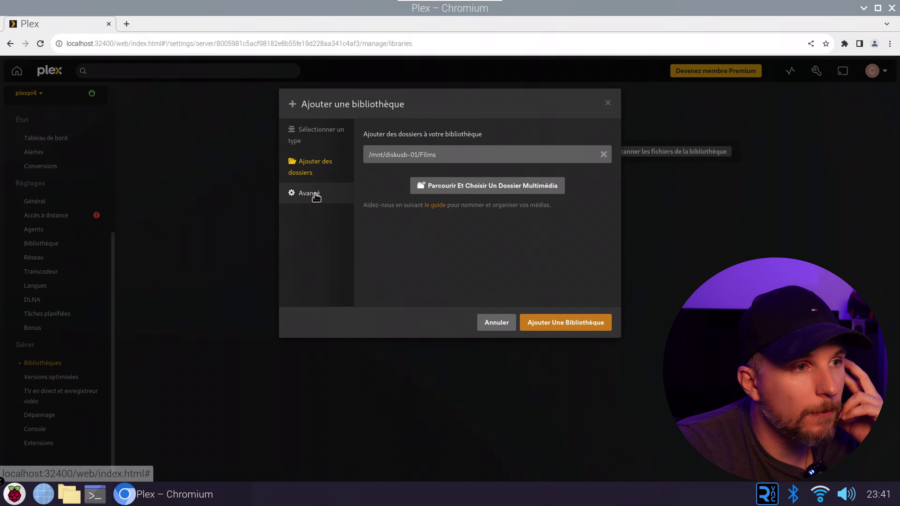
Set the Pays de certification to France in the library's advanced options
left_click(316, 198)
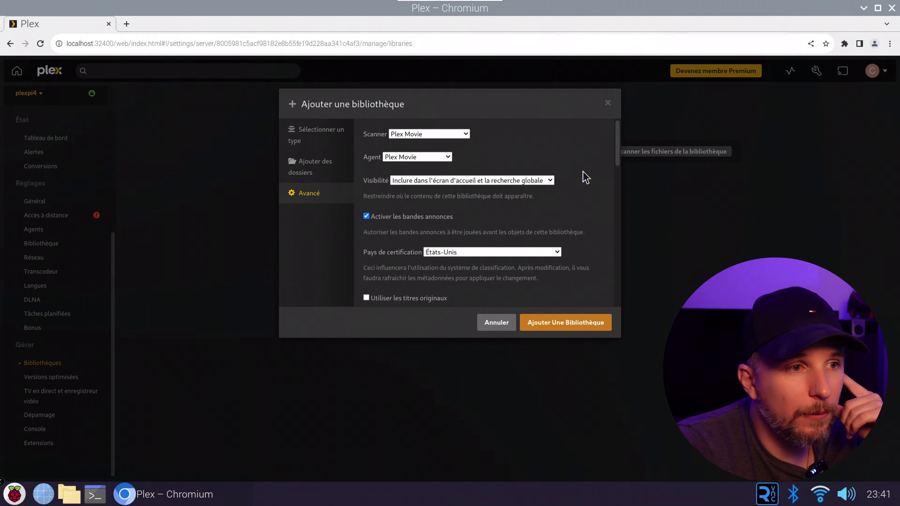
scroll(585, 176, "down", 3)
left_click(467, 196)
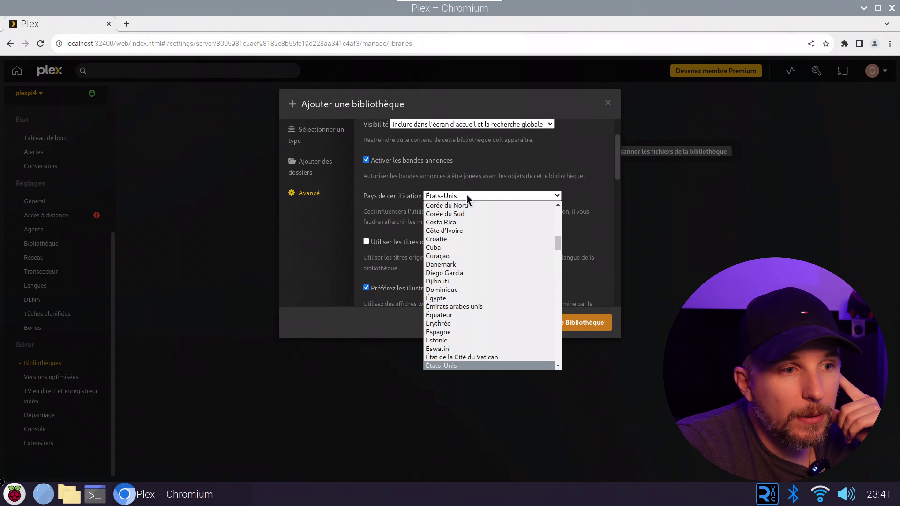
scroll(469, 262, "down", 1)
scroll(469, 261, "down", 2)
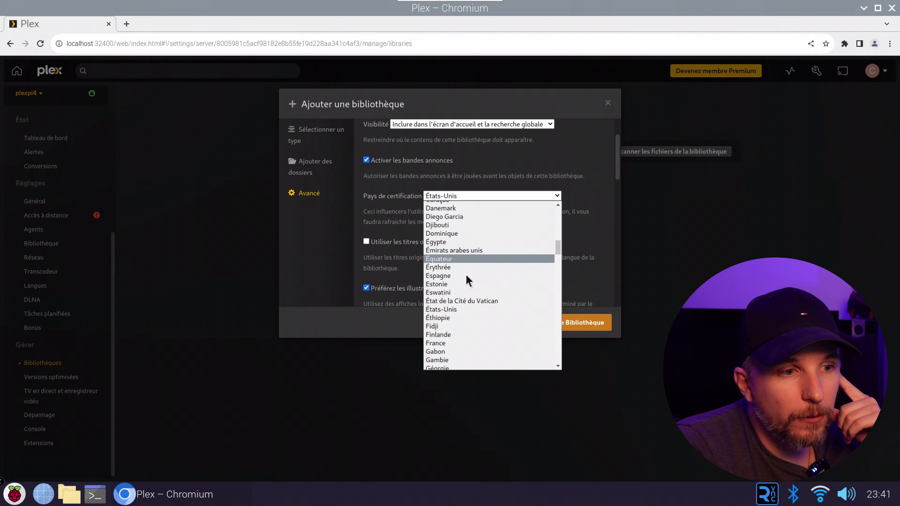
left_click(446, 337)
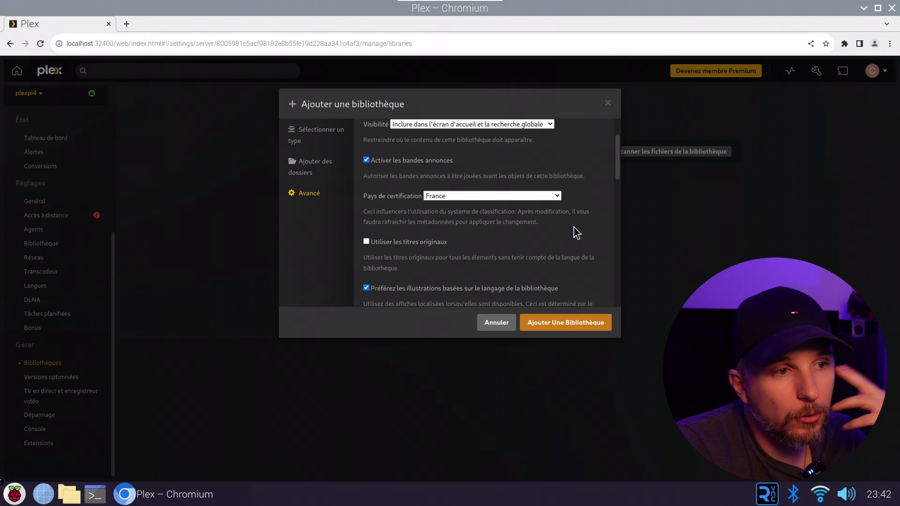
Review the remaining advanced options, keep their defaults, and create the Films library
scroll(574, 231, "down", 2)
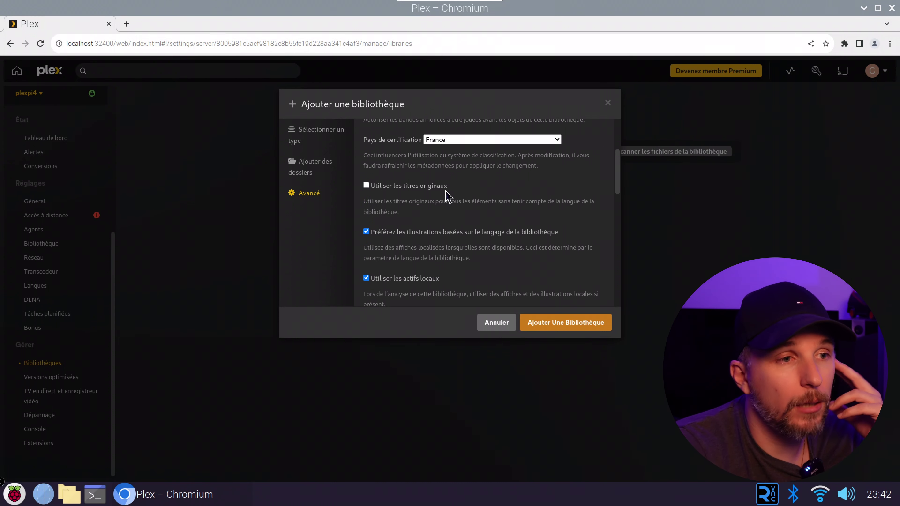
scroll(521, 170, "down", 5)
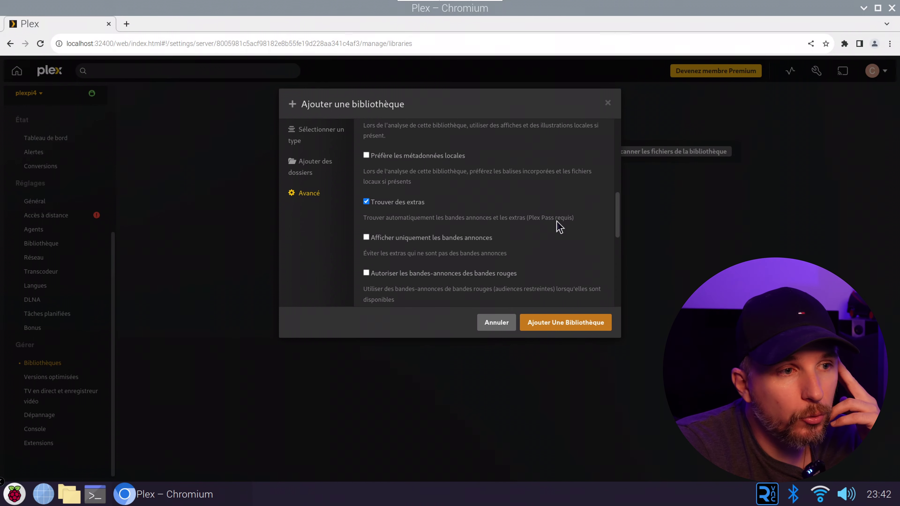
scroll(557, 226, "down", 2)
scroll(538, 231, "down", 1)
scroll(537, 230, "down", 8)
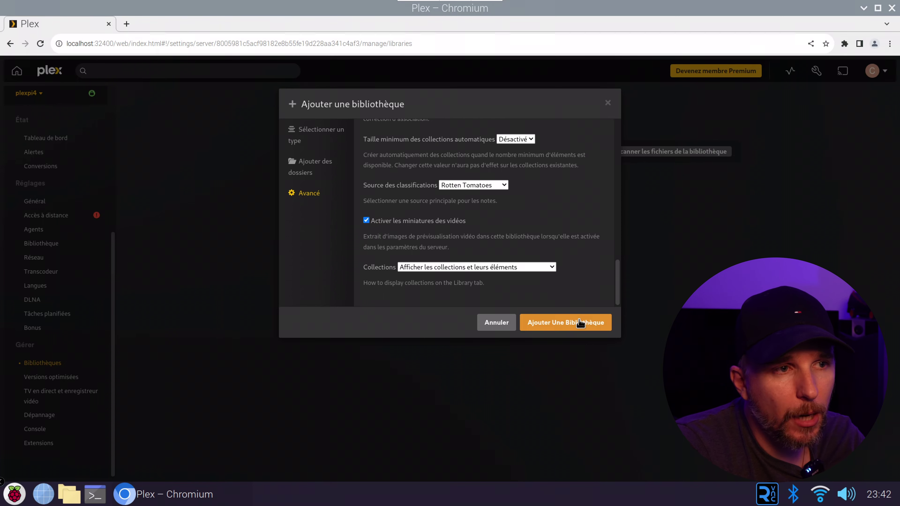
left_click(582, 323)
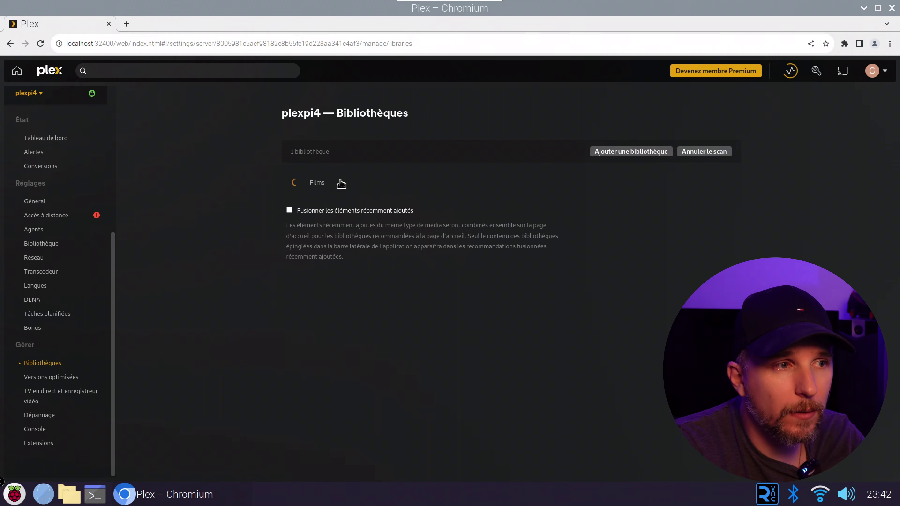
Start a new library of type Séries TV in the server's Bibliothèques management, keeping the default name and language
left_click(633, 156)
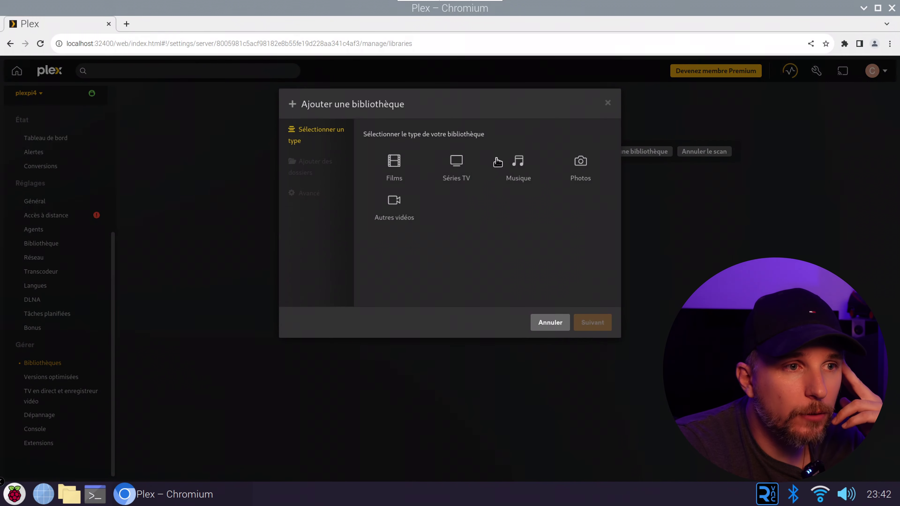
left_click(456, 166)
left_click(592, 323)
Set the Pays de certification to France in the Séries TV library's advanced options
left_click(309, 193)
left_click(492, 252)
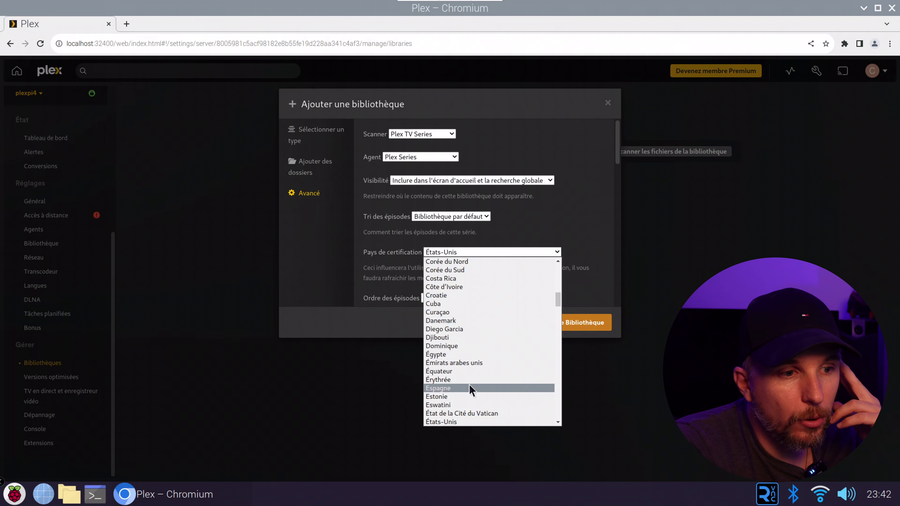
scroll(463, 386, "down", 3)
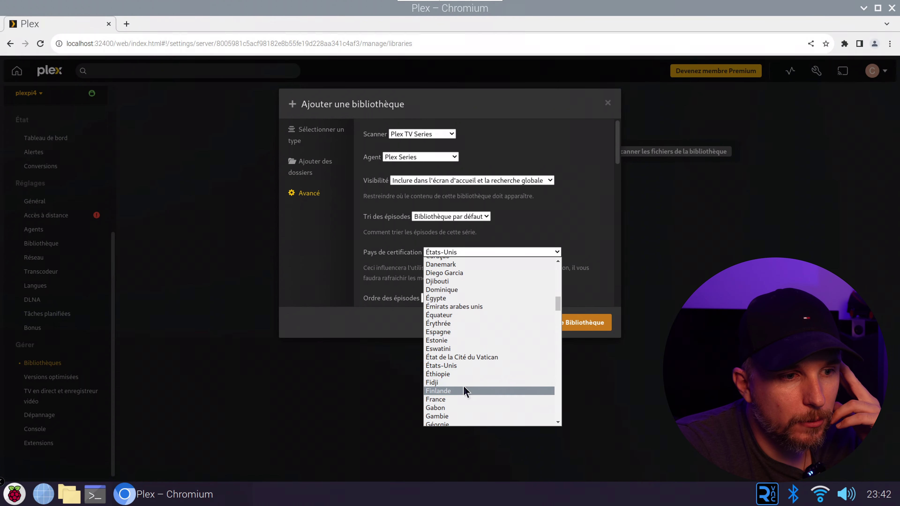
left_click(454, 397)
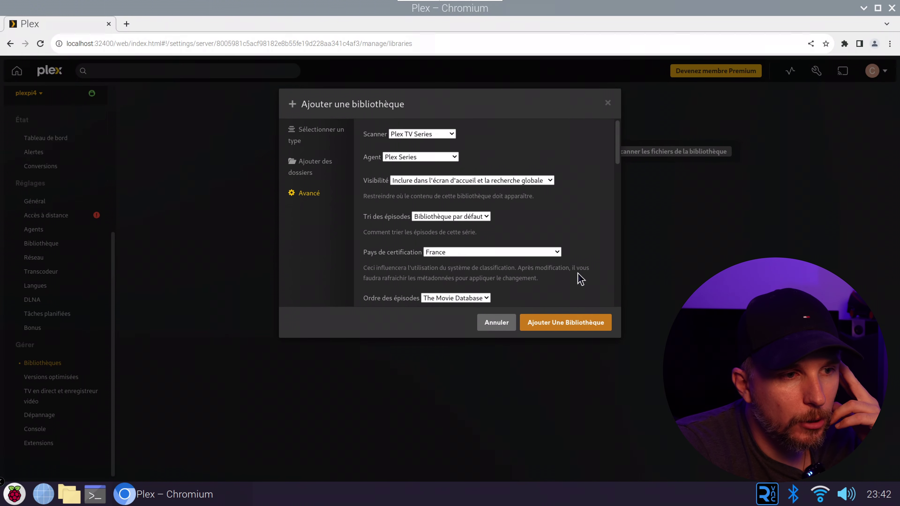
Review the remaining advanced options, keep their defaults, and create the Séries TV library
scroll(580, 278, "down", 3)
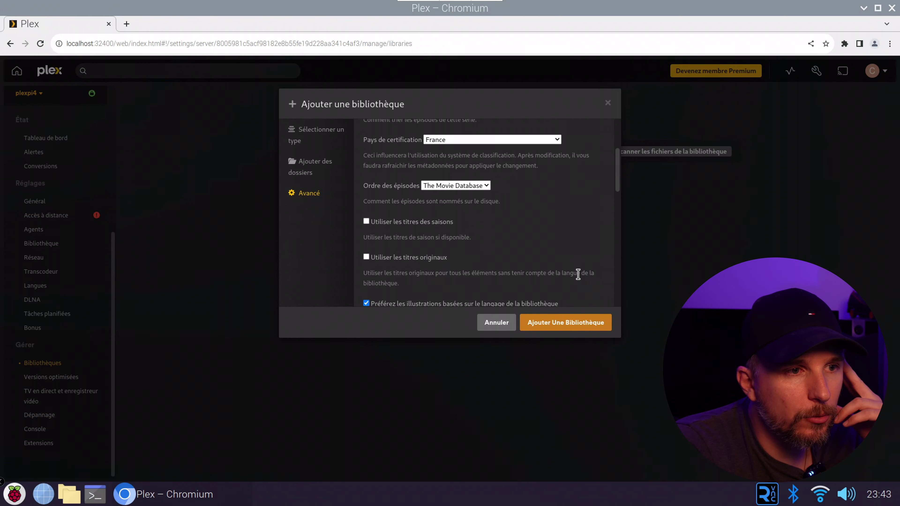
scroll(580, 274, "down", 2)
scroll(581, 274, "down", 1)
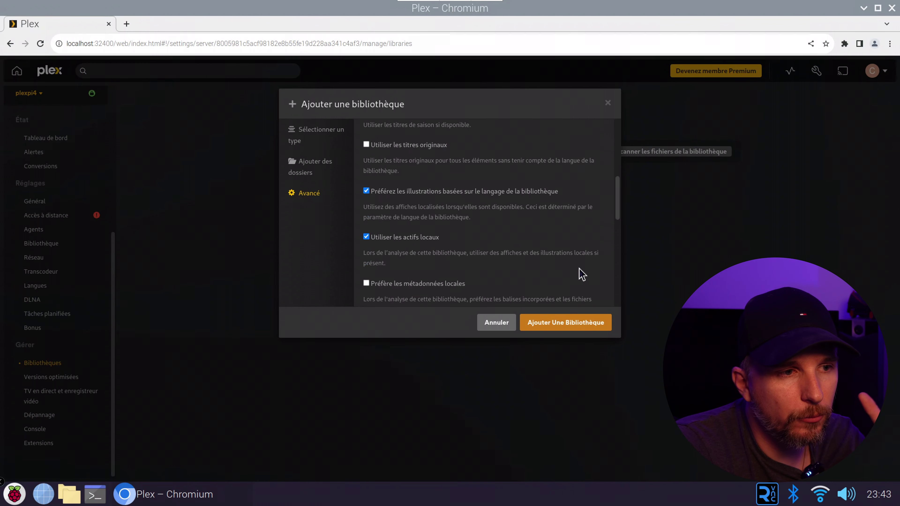
left_click(583, 326)
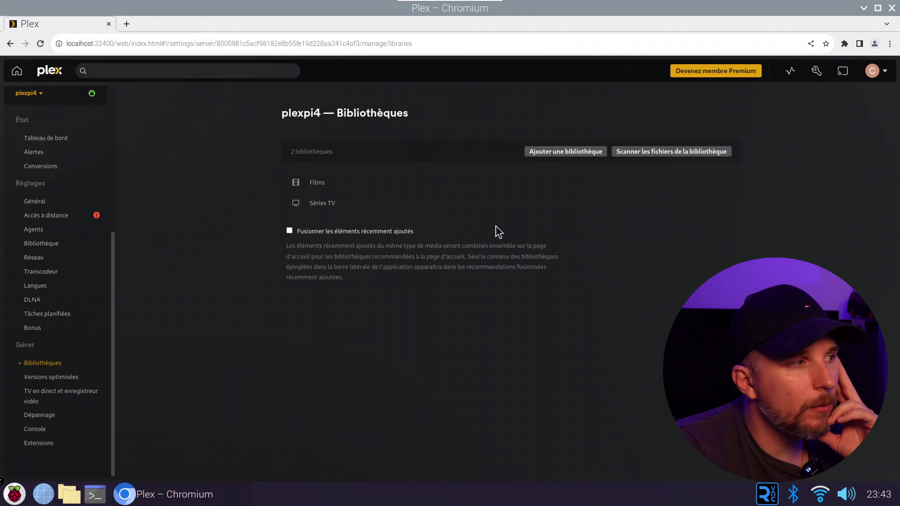
Return to the Plex home page, expand the sidebar, and show the full Bibliothèque view of the Films library
left_click(50, 70)
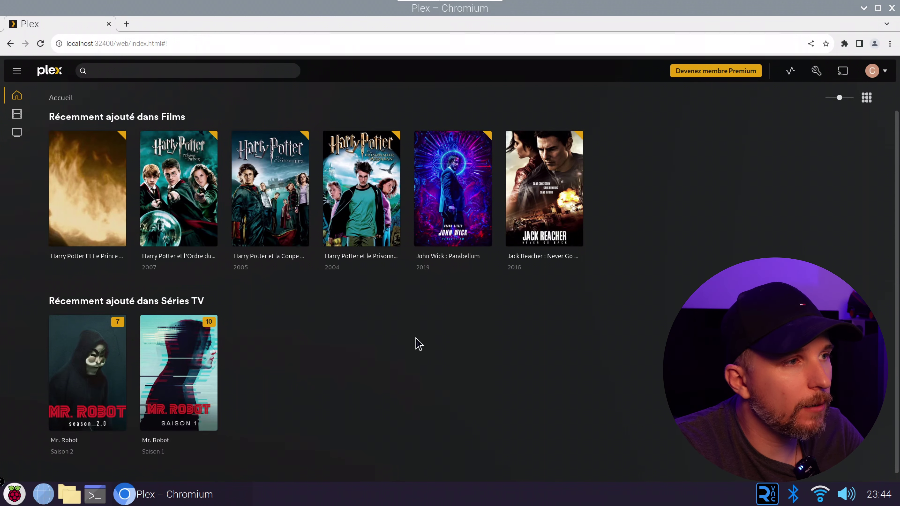
left_click(17, 99)
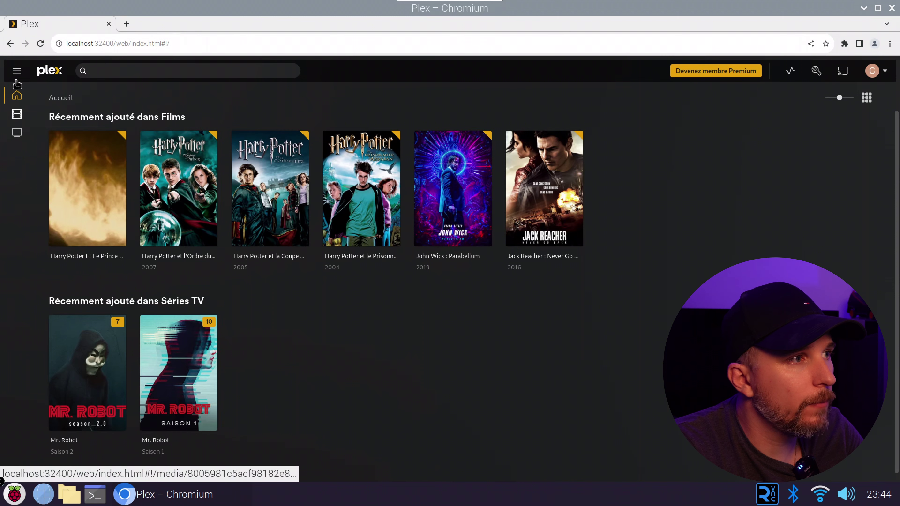
left_click(17, 71)
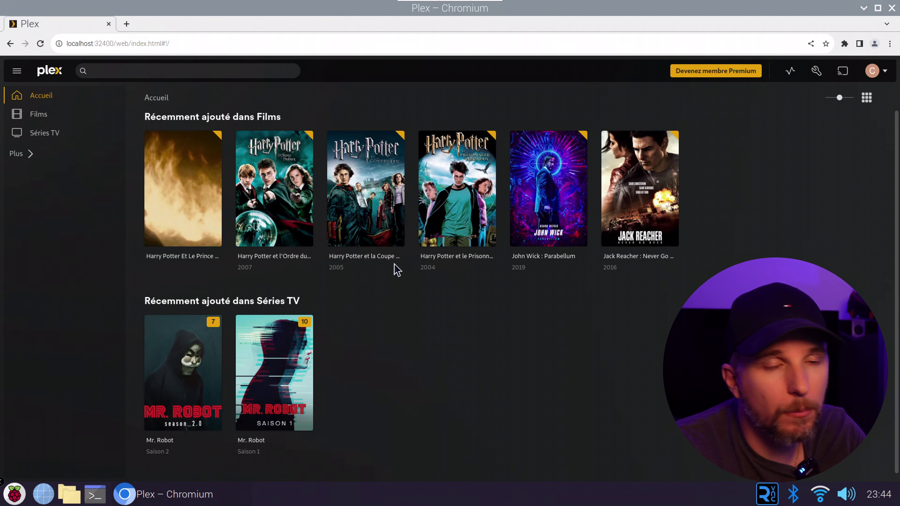
left_click(47, 120)
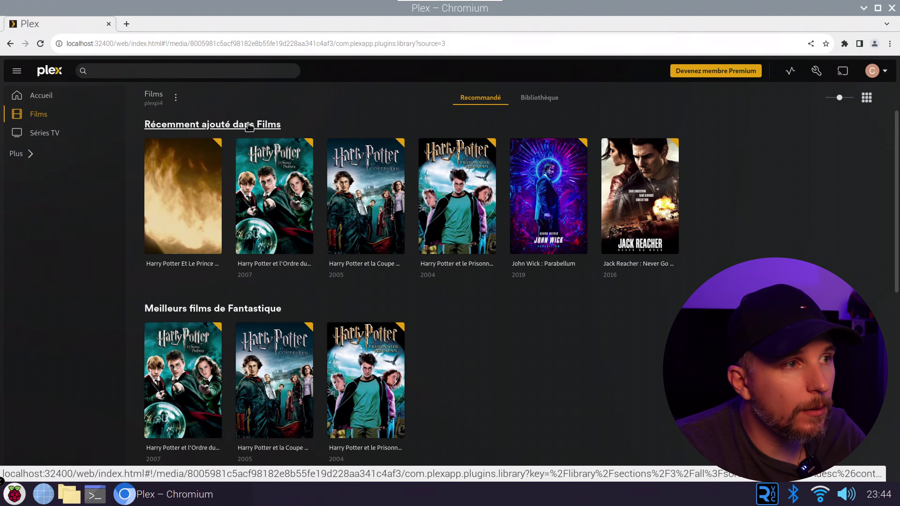
left_click(559, 100)
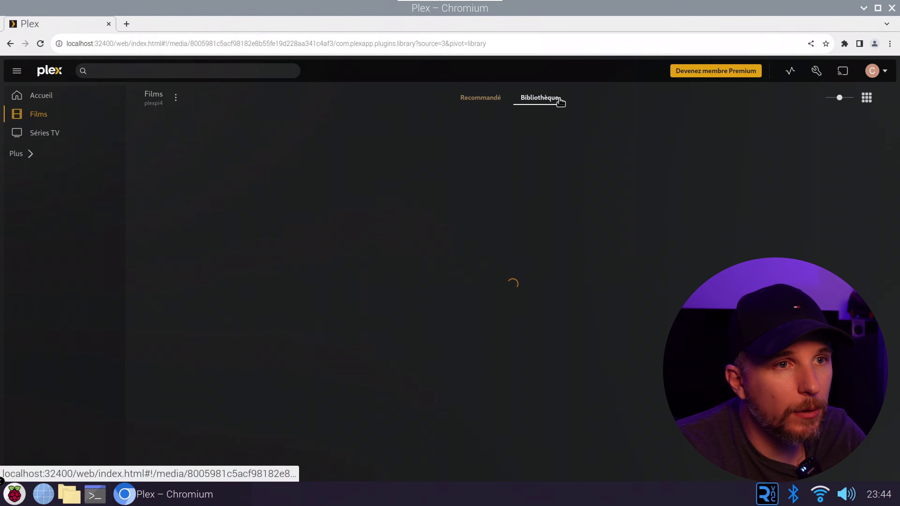
right_click(561, 100)
left_click(521, 335)
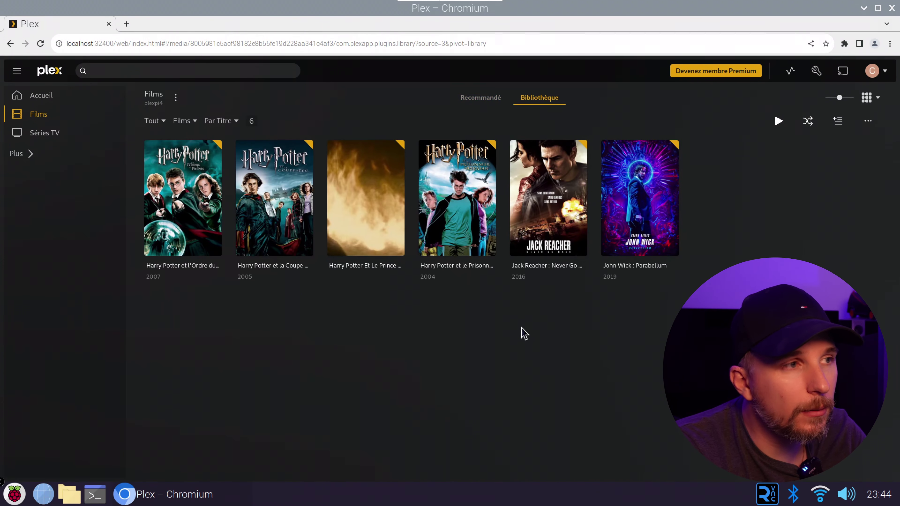
Look through the Films library's filter choices, display types and library management options without changing anything
left_click(164, 121)
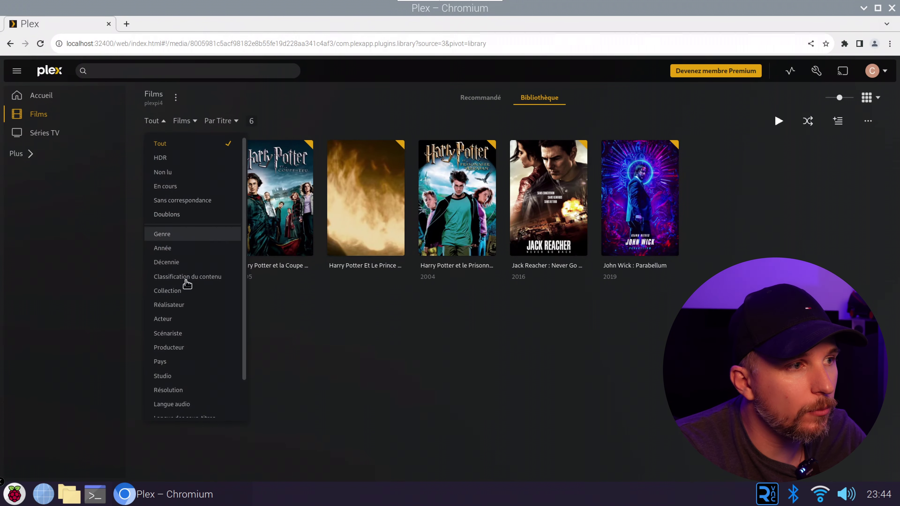
left_click(187, 121)
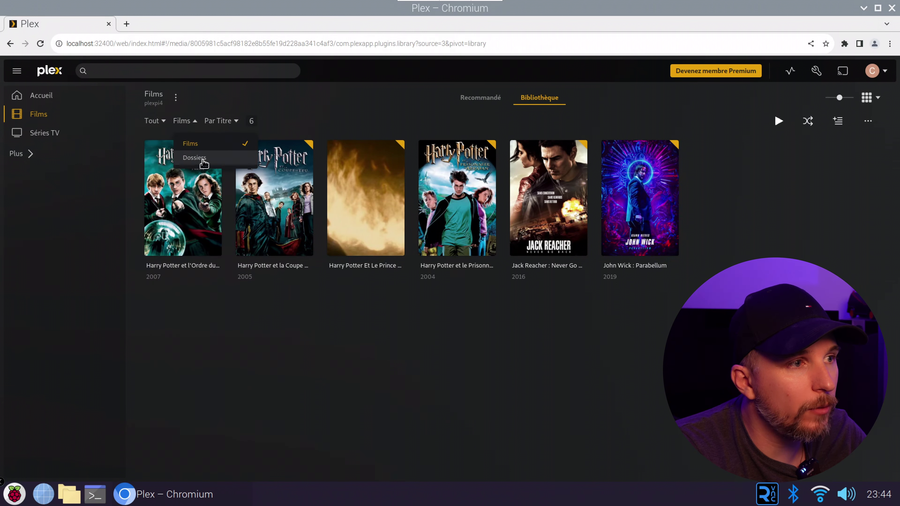
left_click(182, 104)
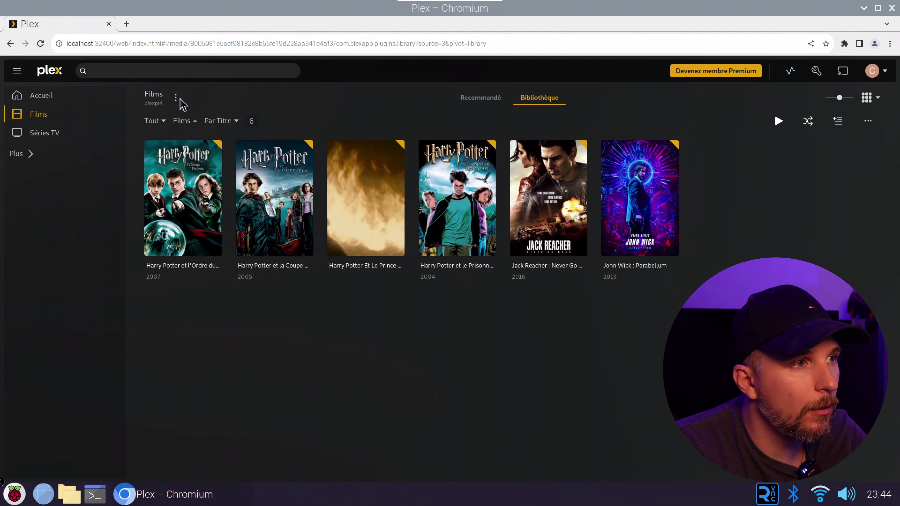
left_click(176, 100)
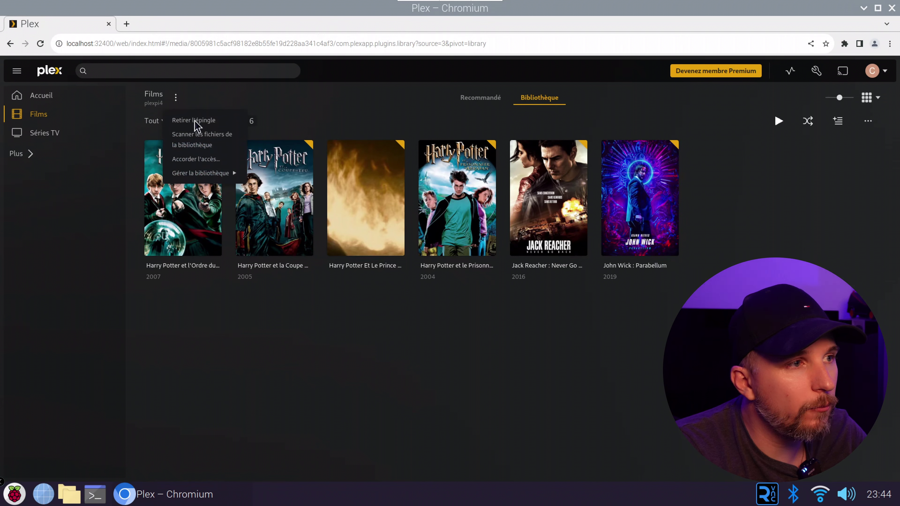
left_click(252, 102)
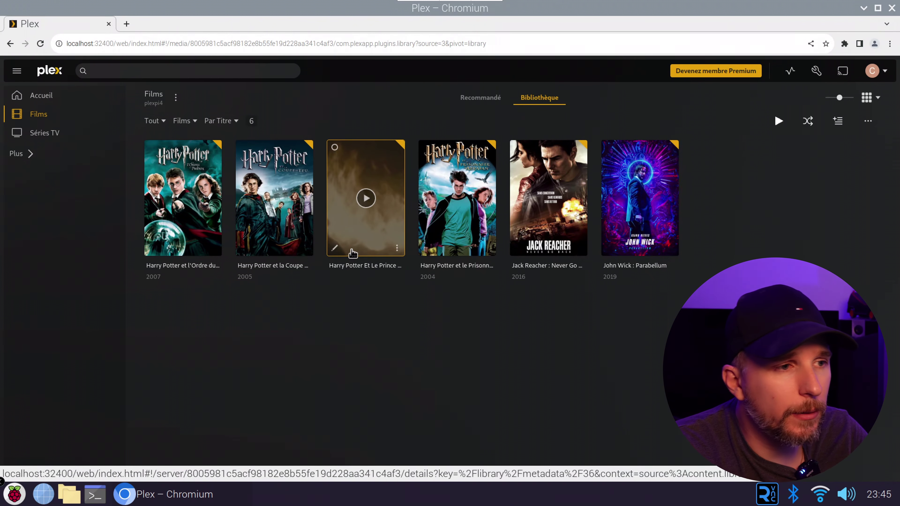
Examine the editable metadata sections of Harry Potter Et Le Prince De Sang Mele, close without saving, and open the film's list of further actions
left_click(335, 249)
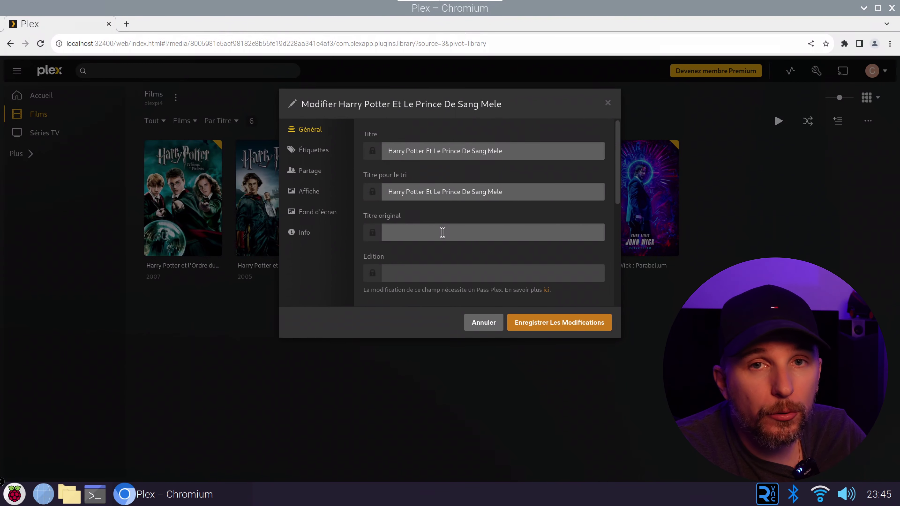
left_click(323, 155)
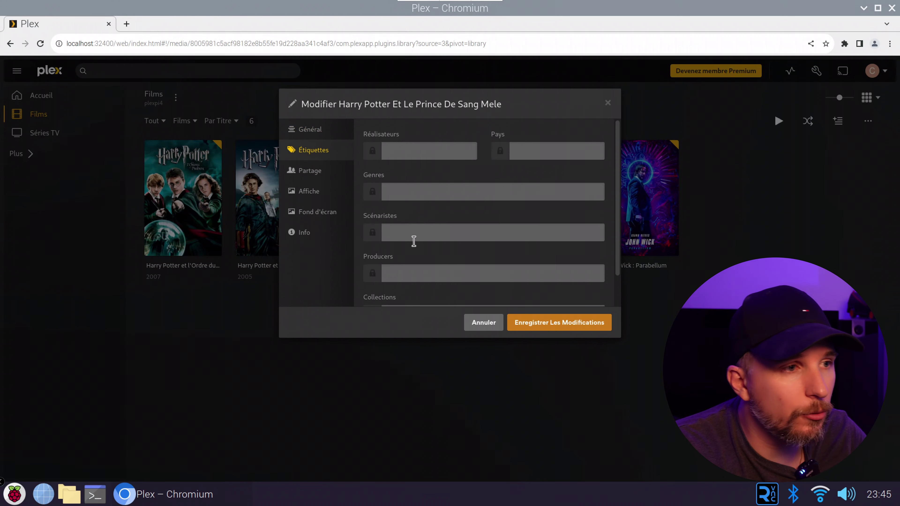
left_click(321, 178)
left_click(321, 194)
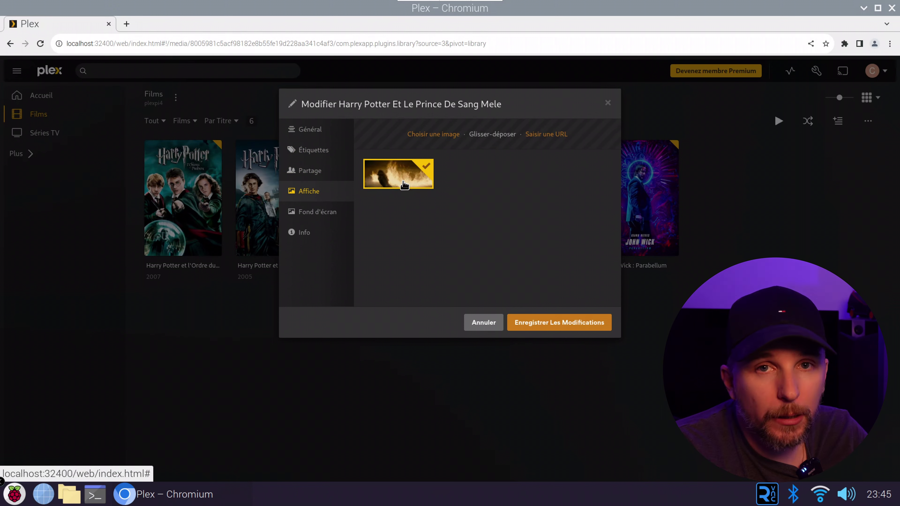
left_click(328, 215)
left_click(304, 234)
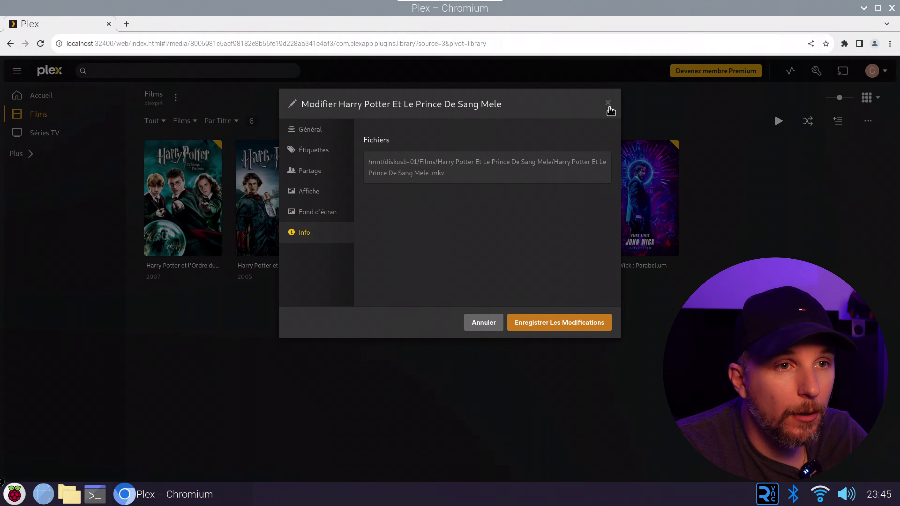
left_click(608, 103)
left_click(397, 250)
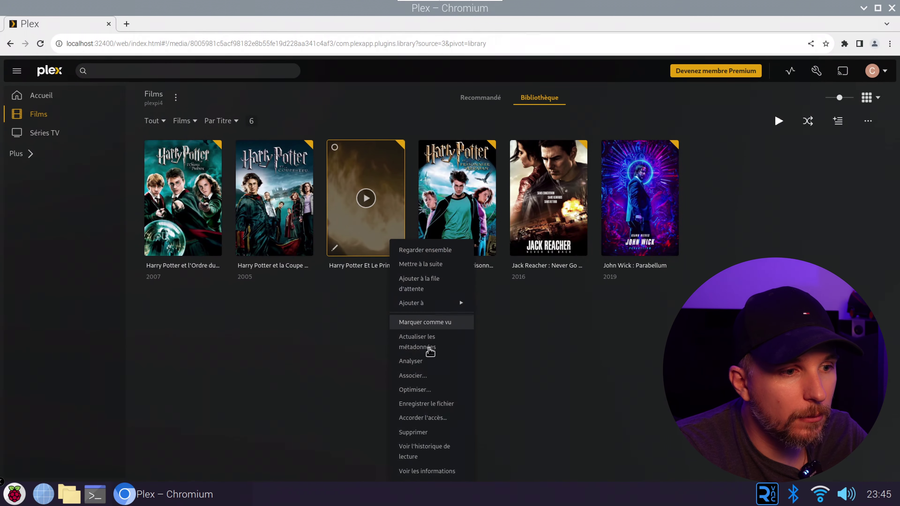
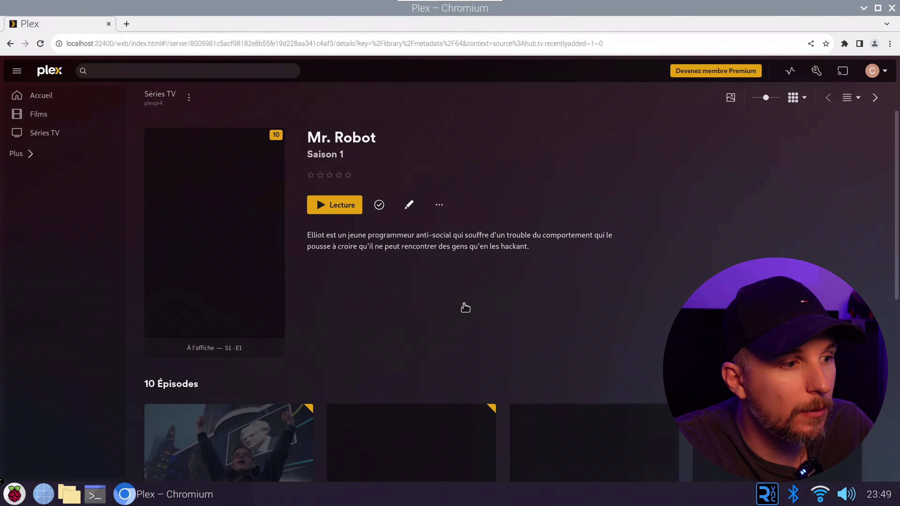
View the details of episode 2 of Mr. Robot season 1, and show the full Séries TV library with slightly larger posters
scroll(464, 307, "down", 5)
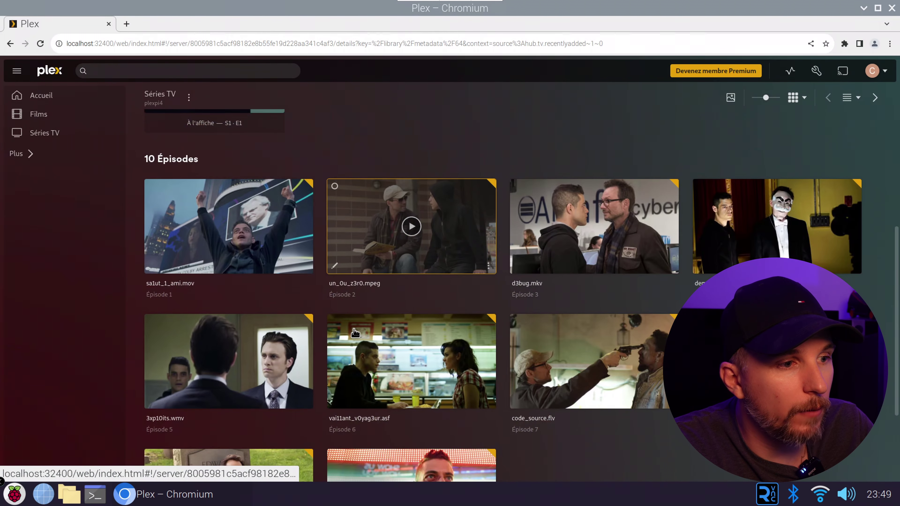
left_click(351, 297)
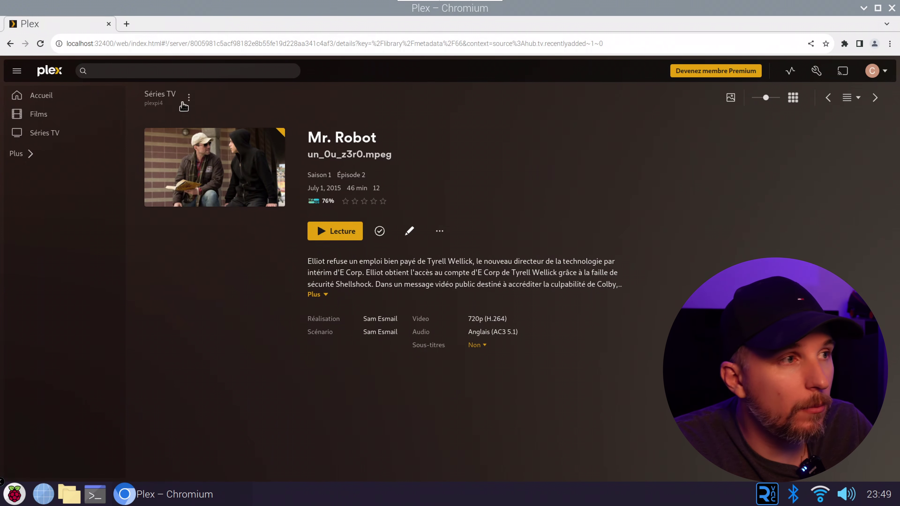
left_click(44, 132)
left_click_drag(843, 98, 843, 103)
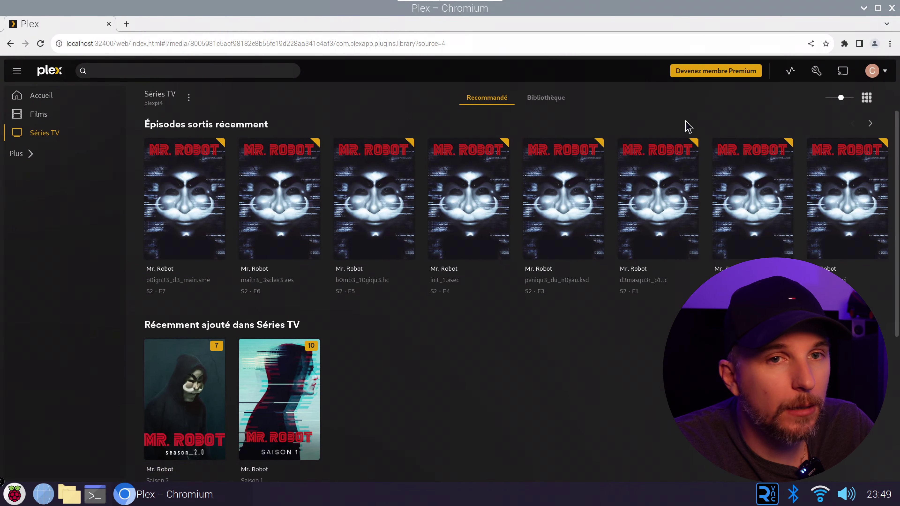
left_click(547, 99)
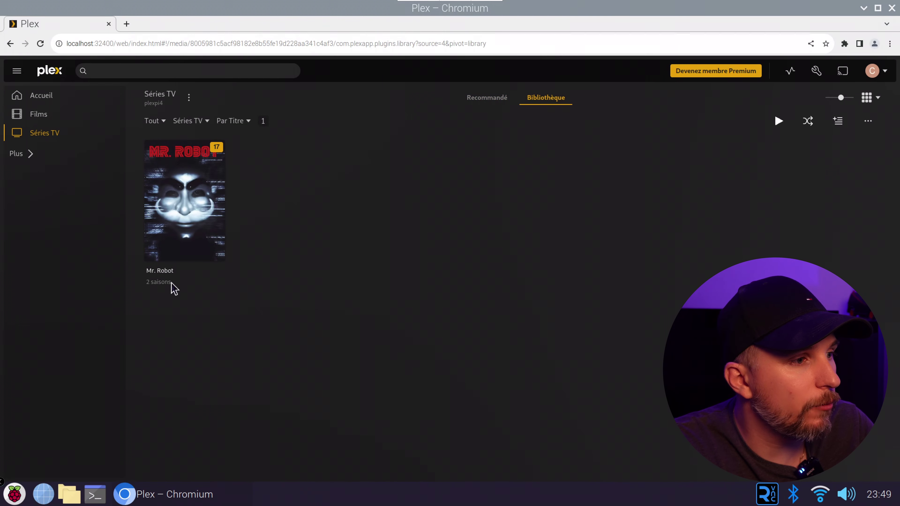
Examine the details and cast of Harry Potter et l'Ordre du Phénix in the Films library, and browse Daniel Radcliffe's page and related films
left_click(37, 117)
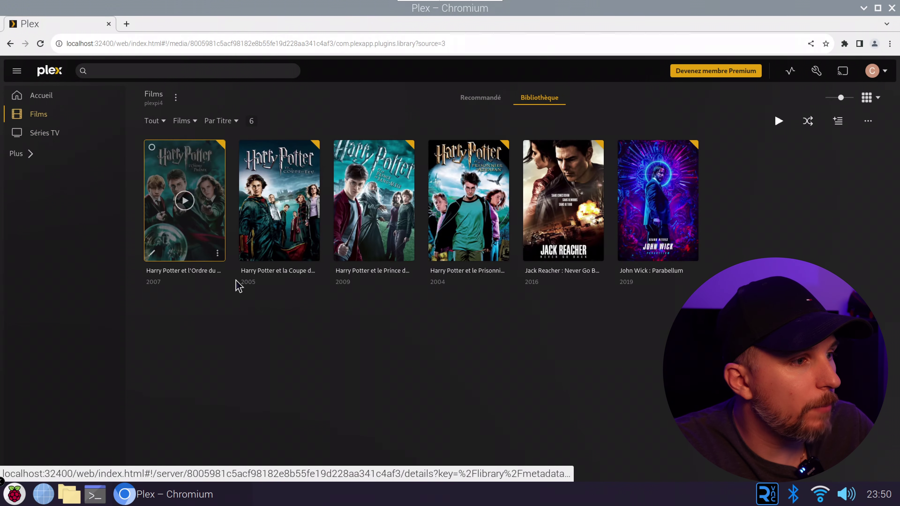
left_click(191, 270)
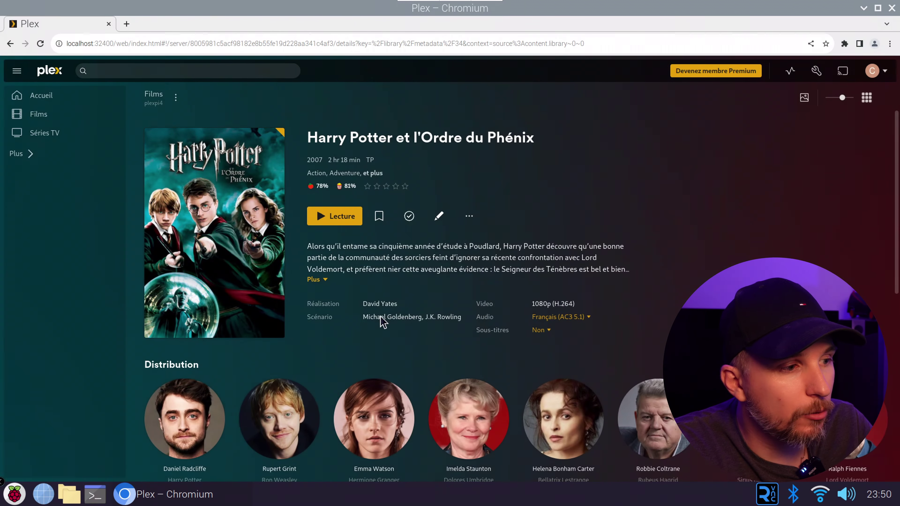
scroll(381, 322, "down", 3)
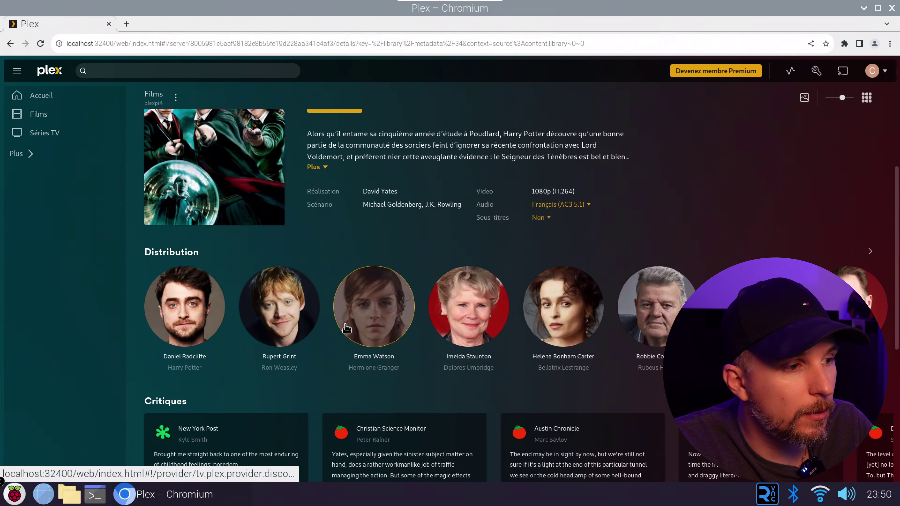
left_click(197, 359)
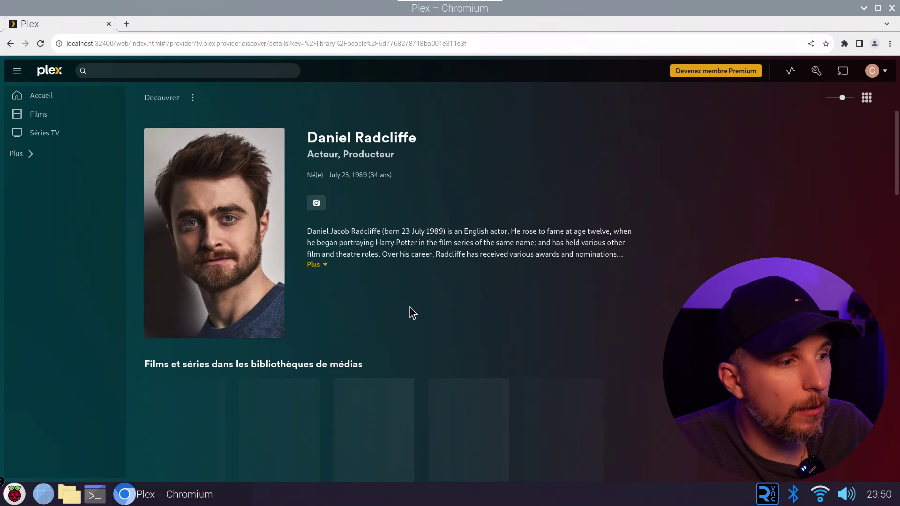
scroll(412, 313, "down", 3)
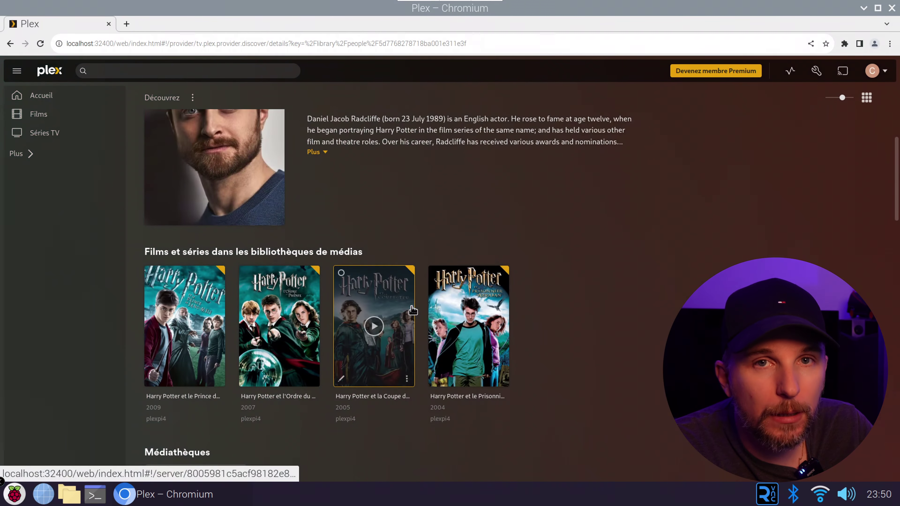
scroll(413, 312, "down", 2)
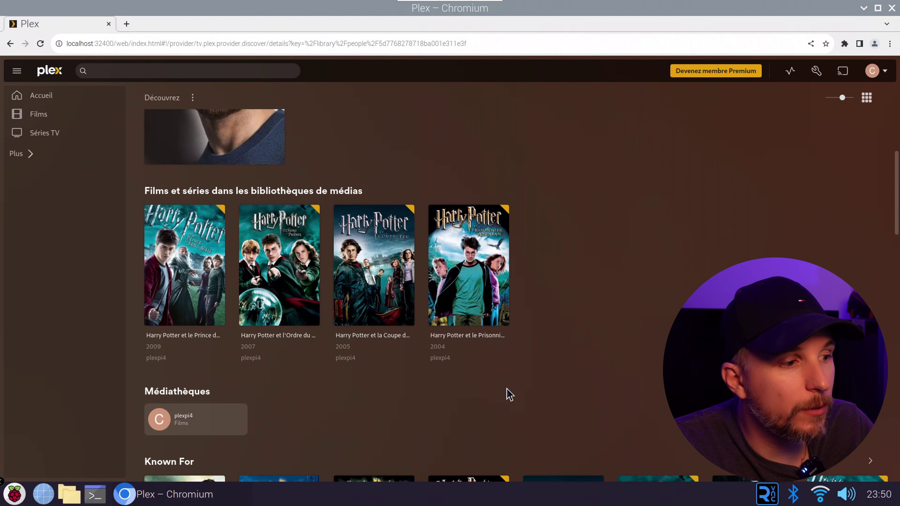
scroll(507, 394, "down", 5)
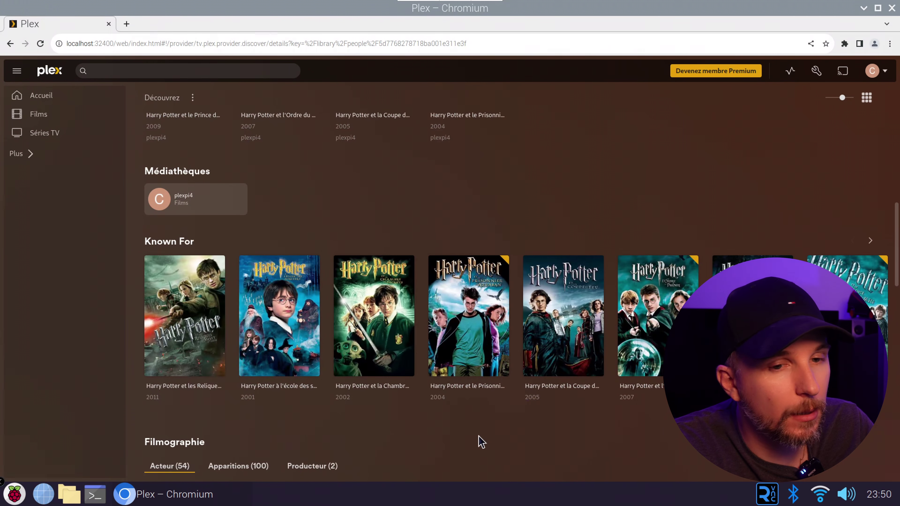
Browse the rest of Daniel Radcliffe's Known For films and his acting filmography, and return to the Films library
scroll(662, 402, "right", 10)
scroll(664, 416, "down", 3)
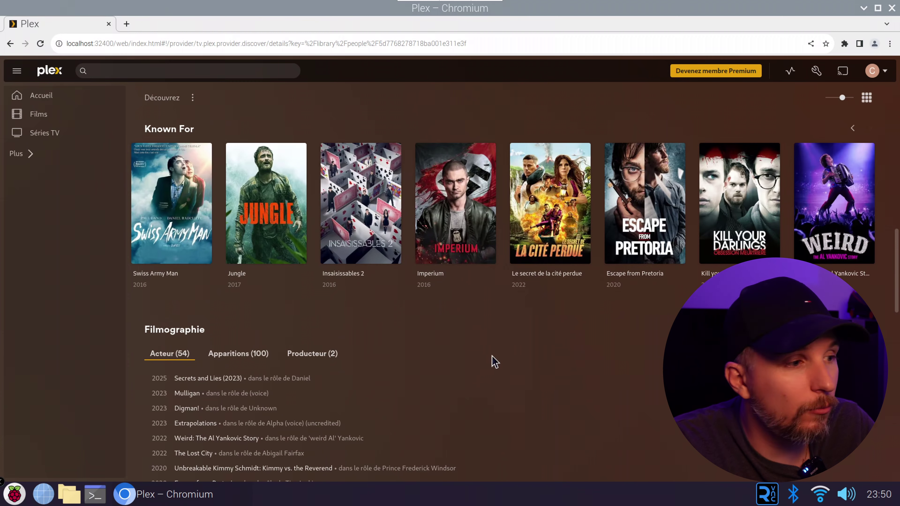
scroll(426, 333, "down", 3)
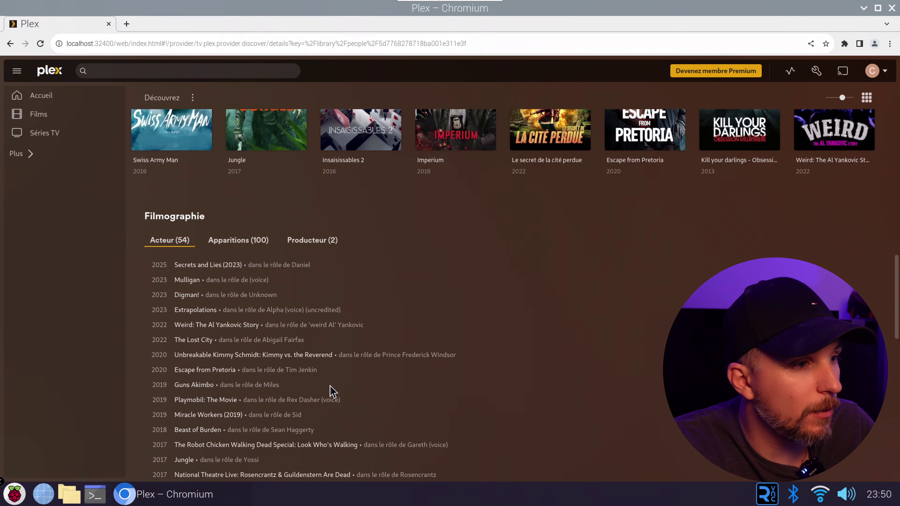
scroll(332, 388, "down", 2)
scroll(342, 385, "up", 3)
scroll(345, 381, "up", 10)
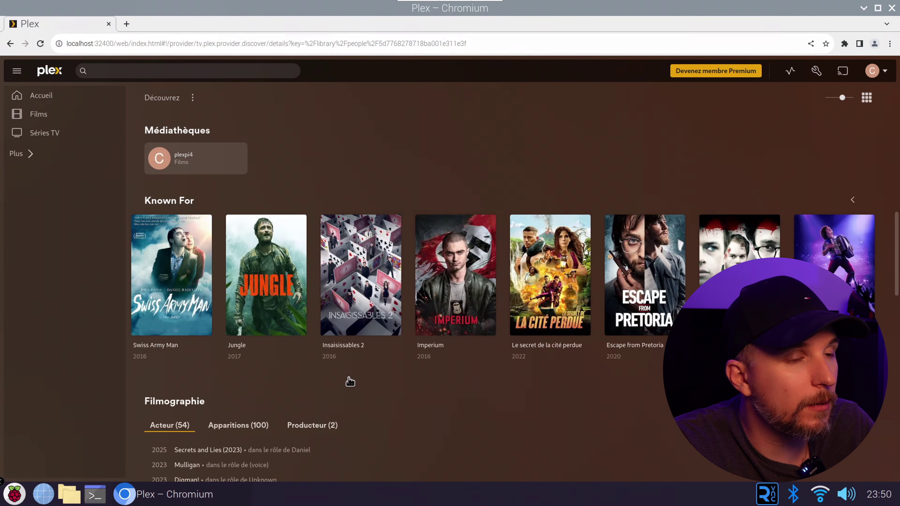
left_click(38, 114)
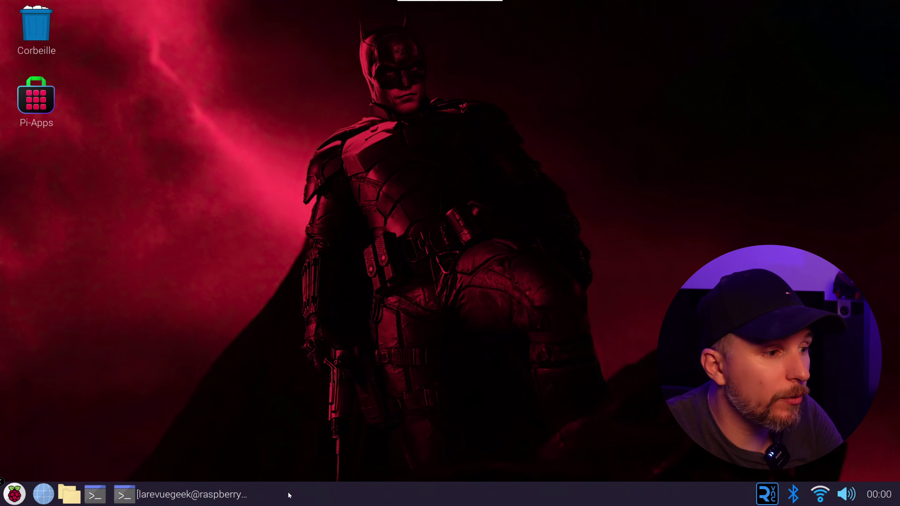
Look up the Raspberry Pi's network addresses with ip a in the terminal, and select the eth0 IPv4 address
left_click(212, 500)
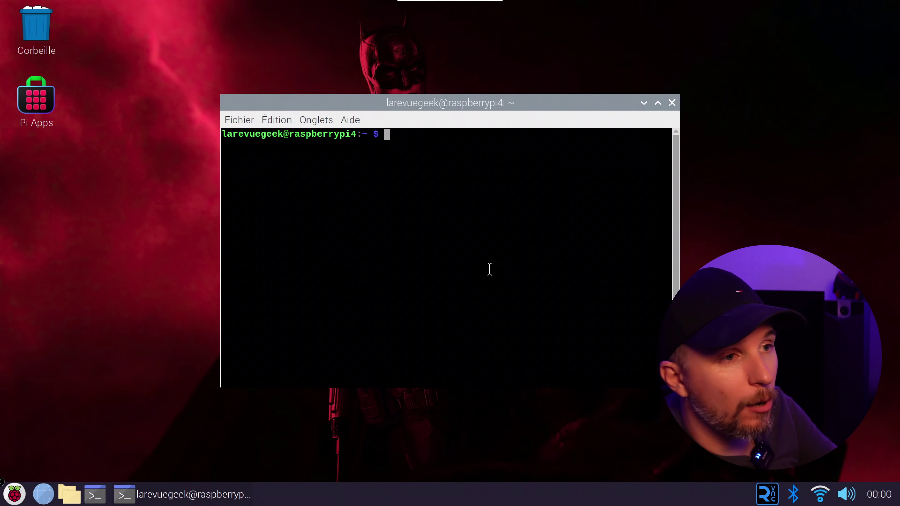
type("ip a")
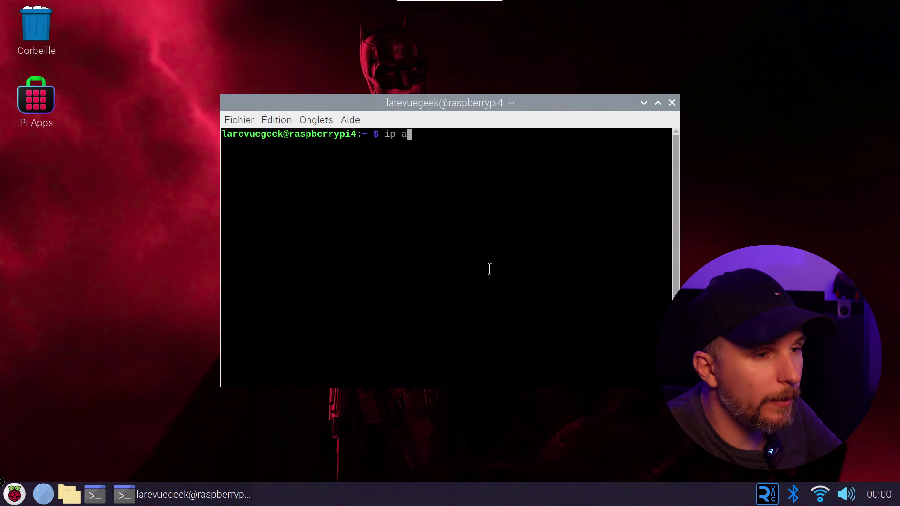
key("Return")
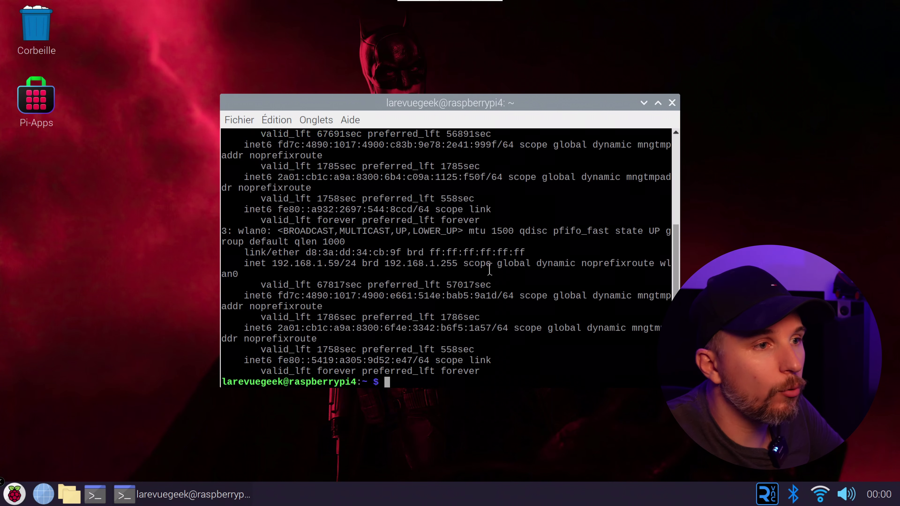
scroll(490, 269, "up", 2)
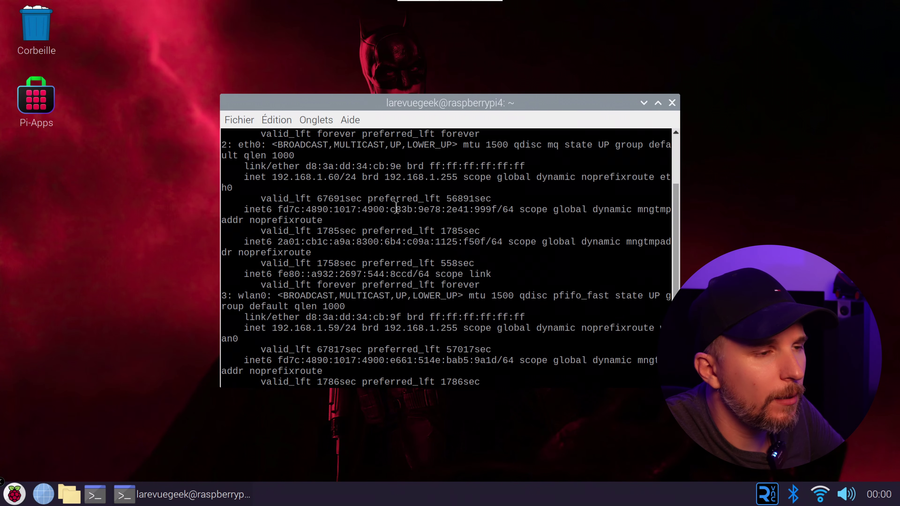
scroll(340, 206, "up", 1)
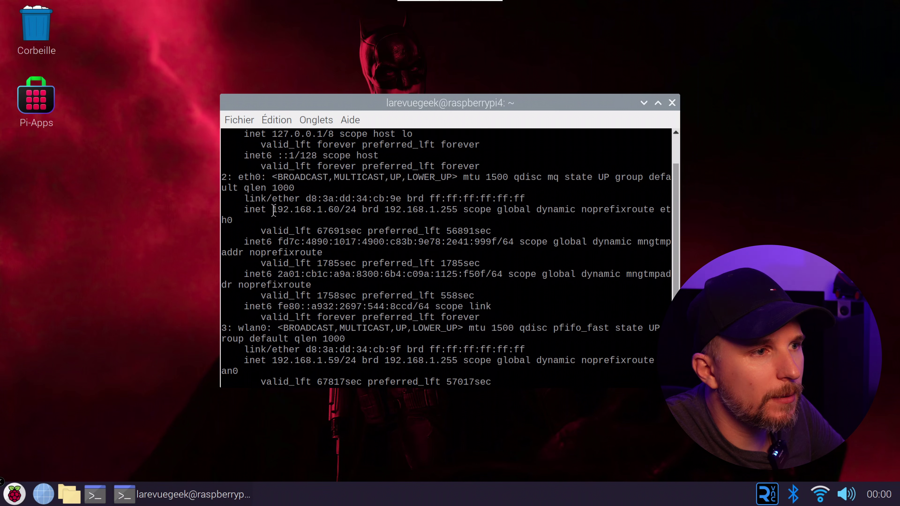
left_click_drag(273, 209, 340, 210)
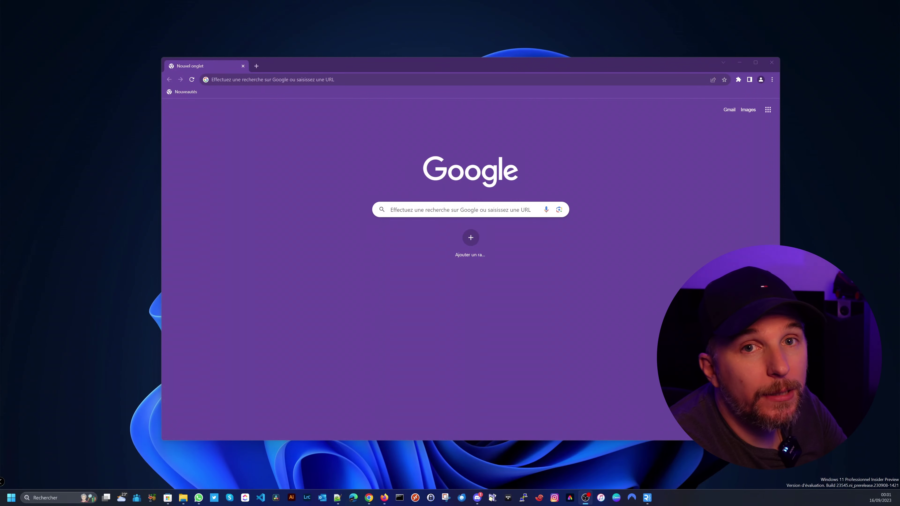
Open the Plex server at 192.168.1.60:32400/web in Chrome on the Windows computer, and dismiss the page translation offer
left_click(248, 80)
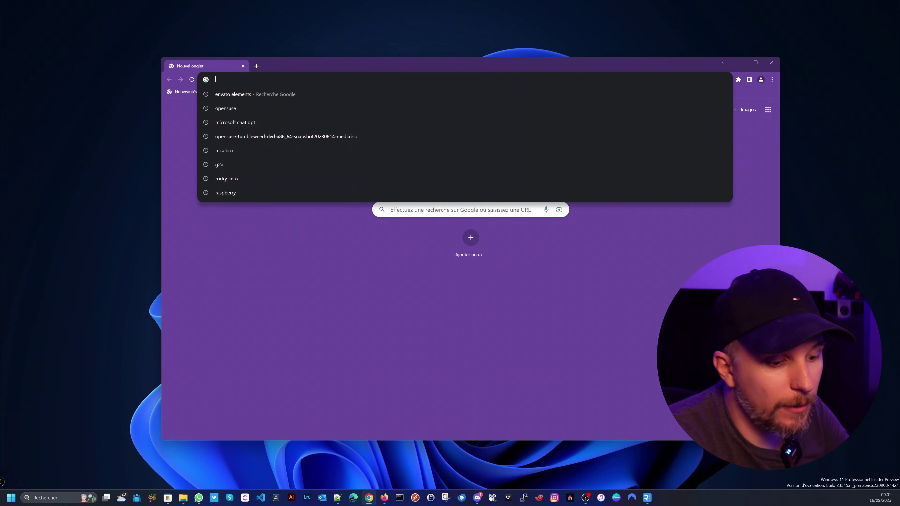
type("192")
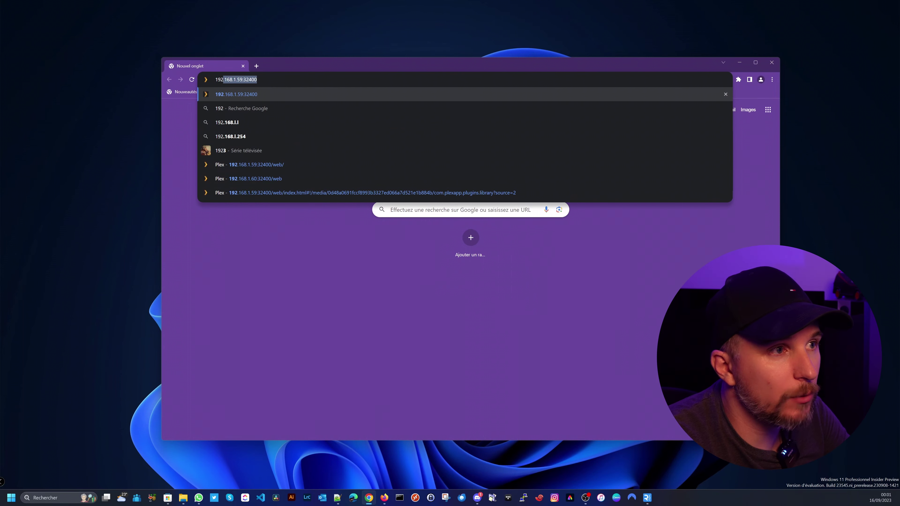
type(".168")
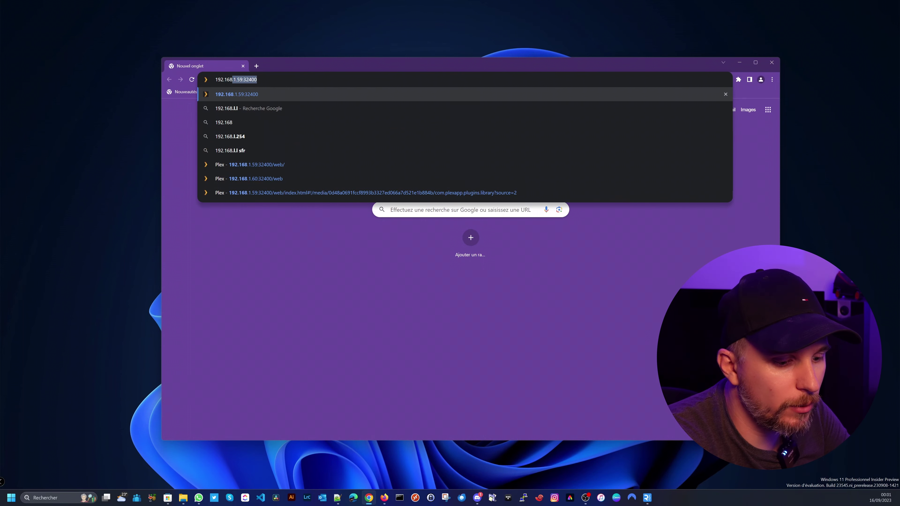
type(".")
type("1.60")
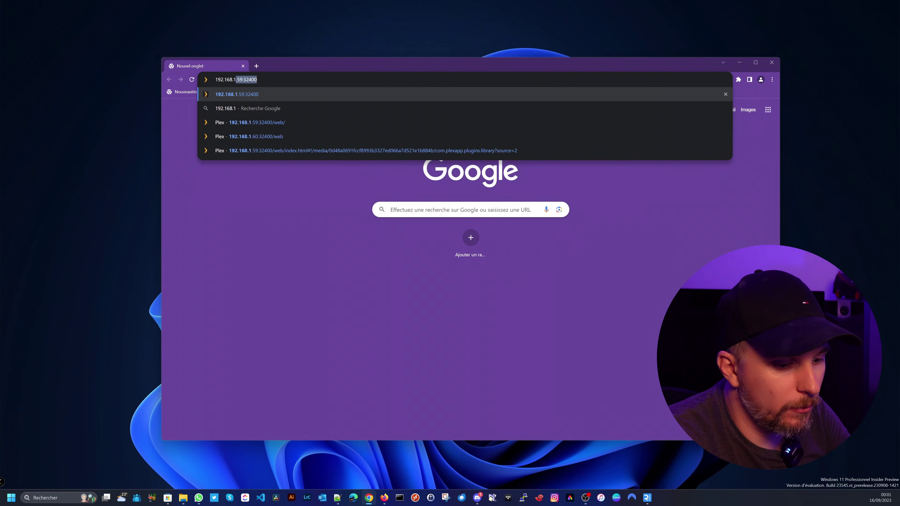
type(":")
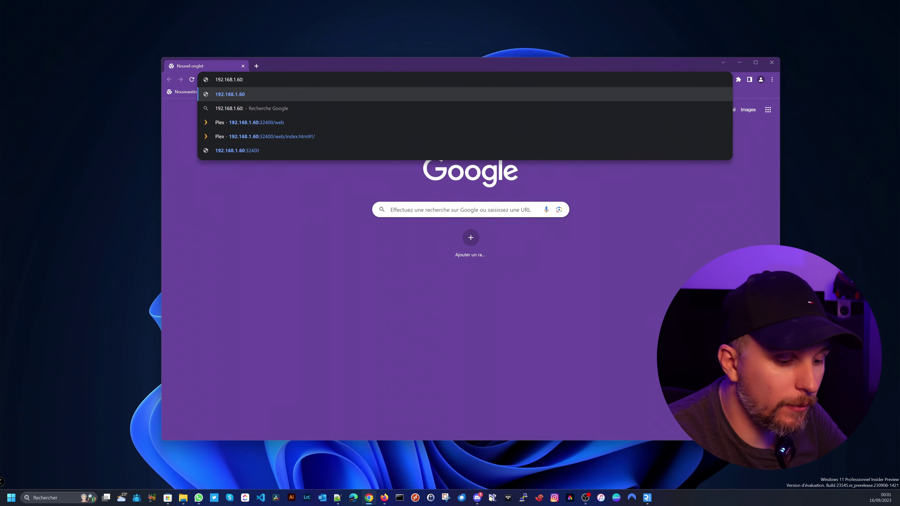
type("32400")
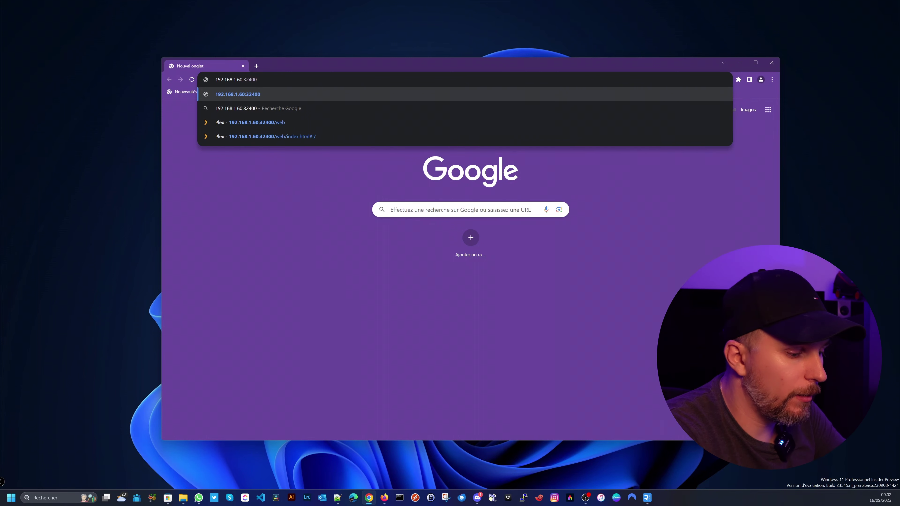
type("/web")
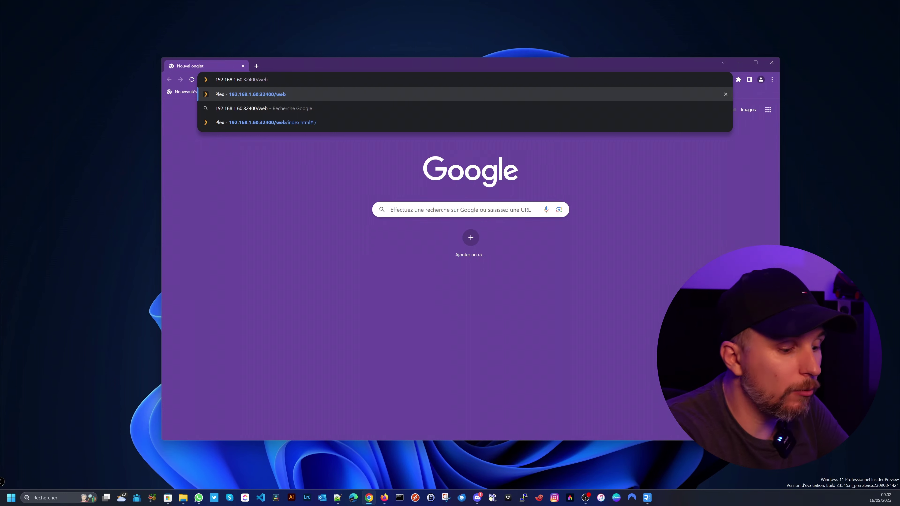
key("Return")
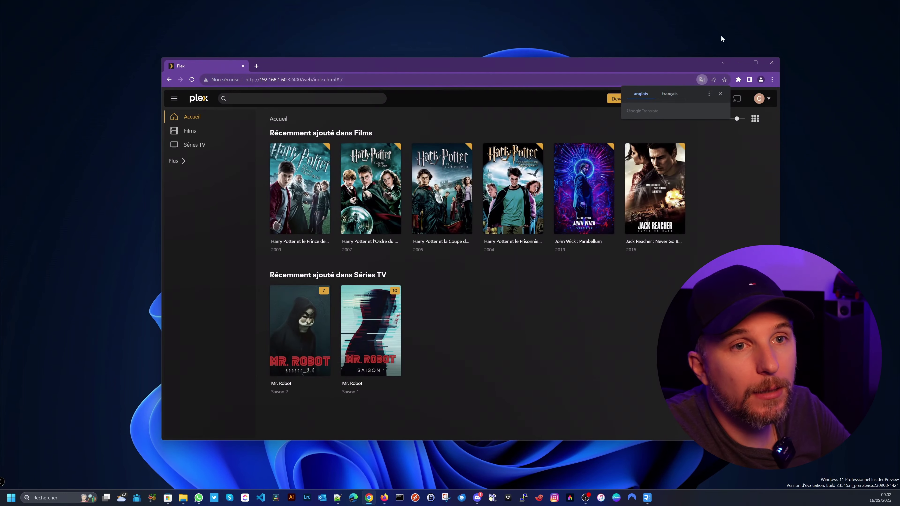
left_click(721, 94)
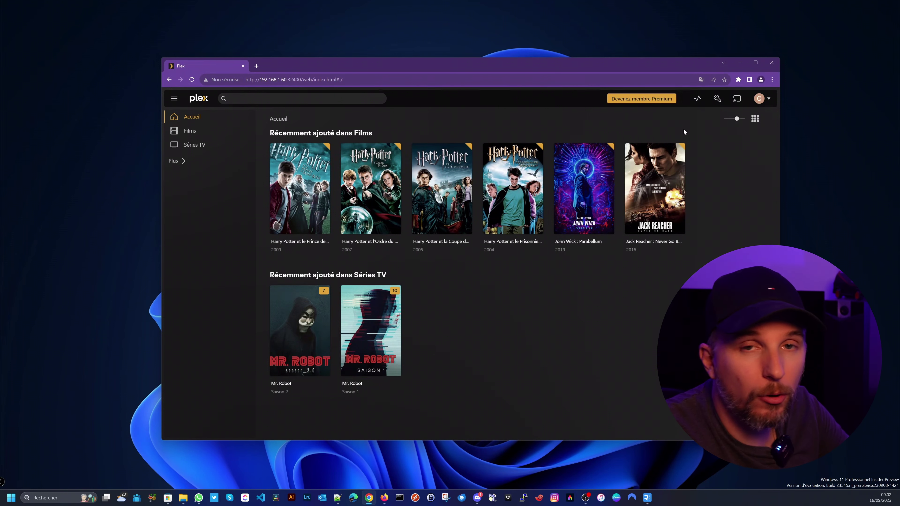
View the Plex home page in a maximized browser window, and restore the window to its previous size
mouse_move(681, 157)
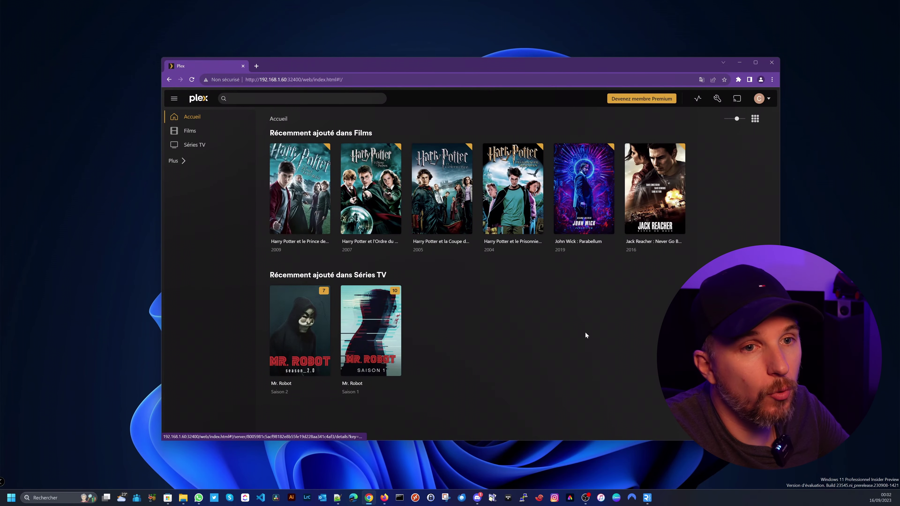
left_click_drag(736, 118, 737, 120)
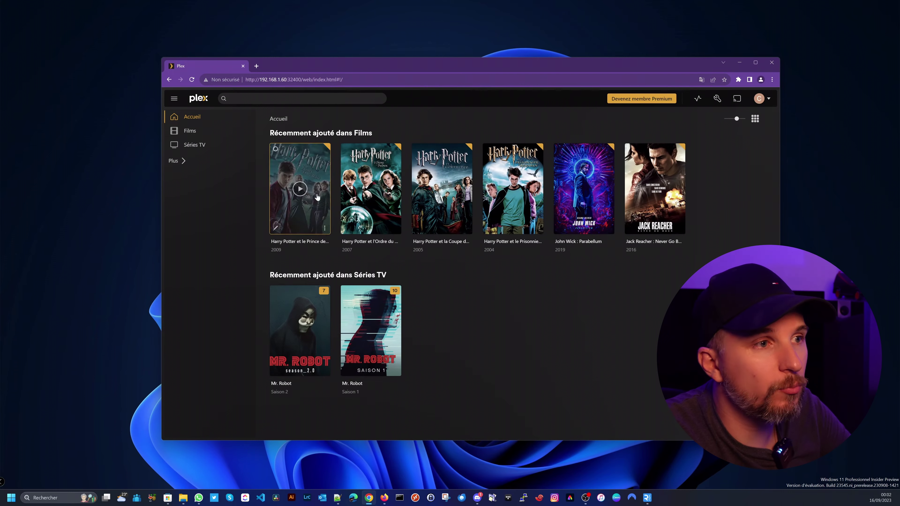
left_click(755, 62)
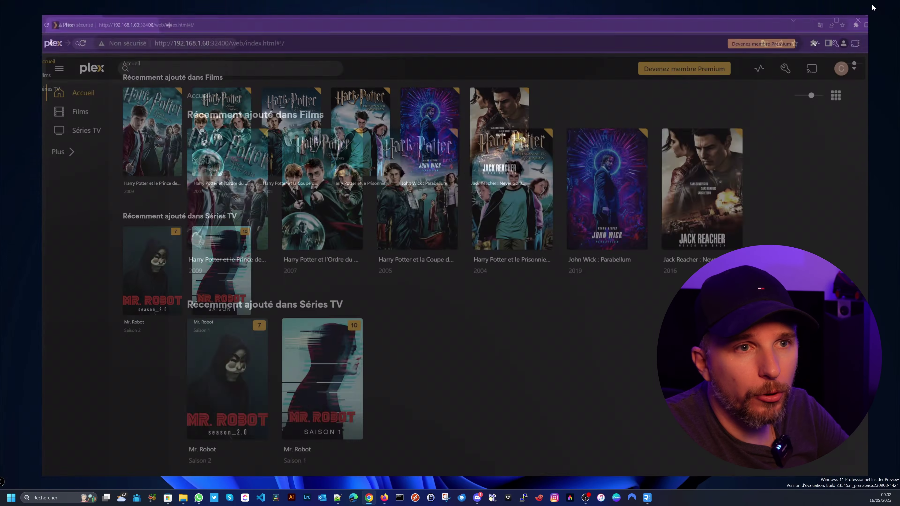
left_click(876, 5)
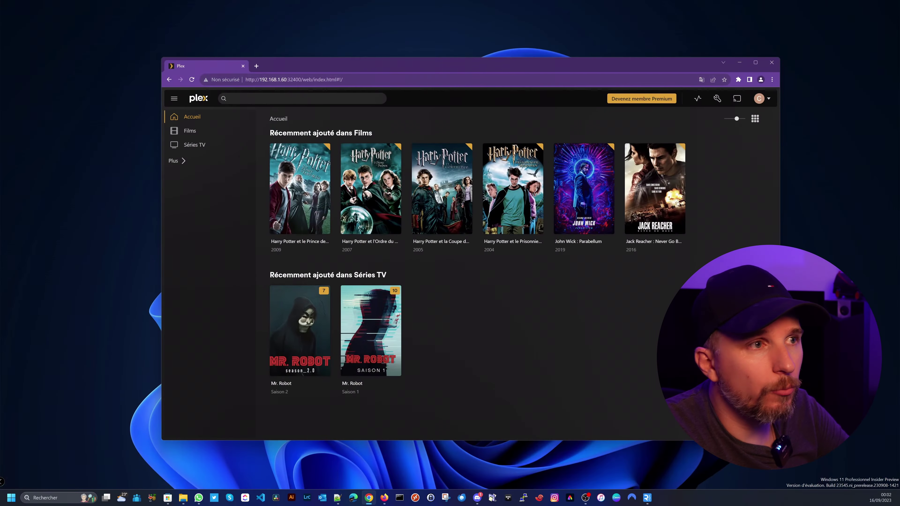